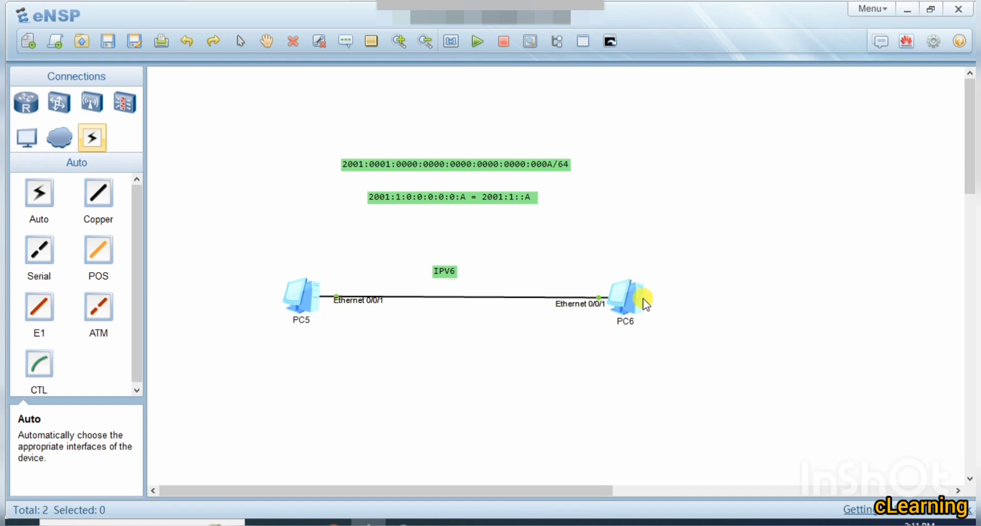
- Move PC6 farther away from PC5 and recentre the IPV6 label above the link between them
left_click_drag(634, 301, 680, 301)
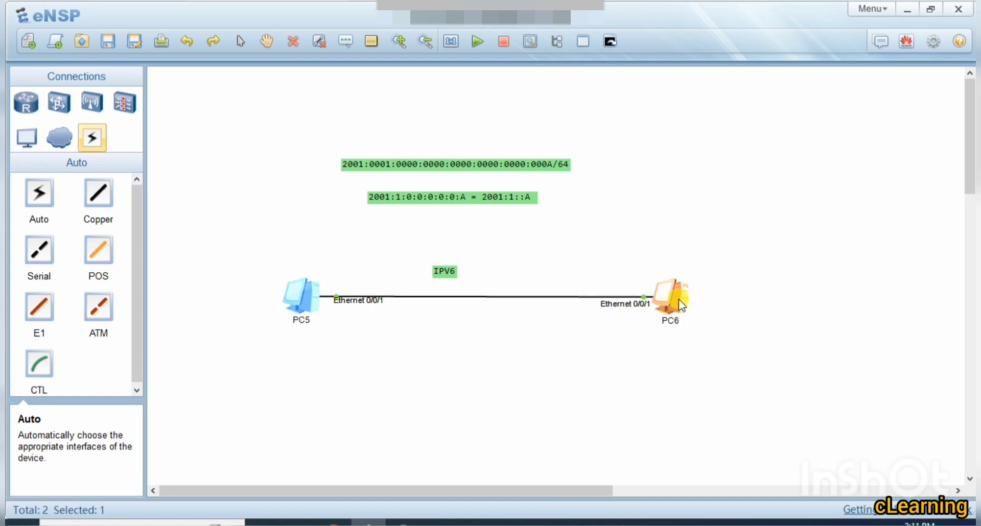
left_click(666, 237)
left_click_drag(443, 272, 462, 279)
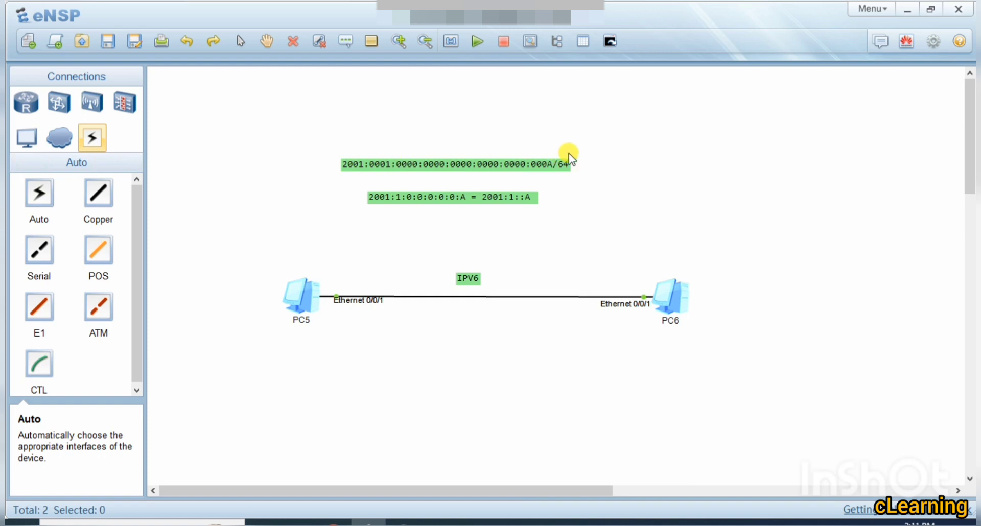
- Compare the groups of the full IPv6 address note with the shortened form in the note below it
double_click(549, 167)
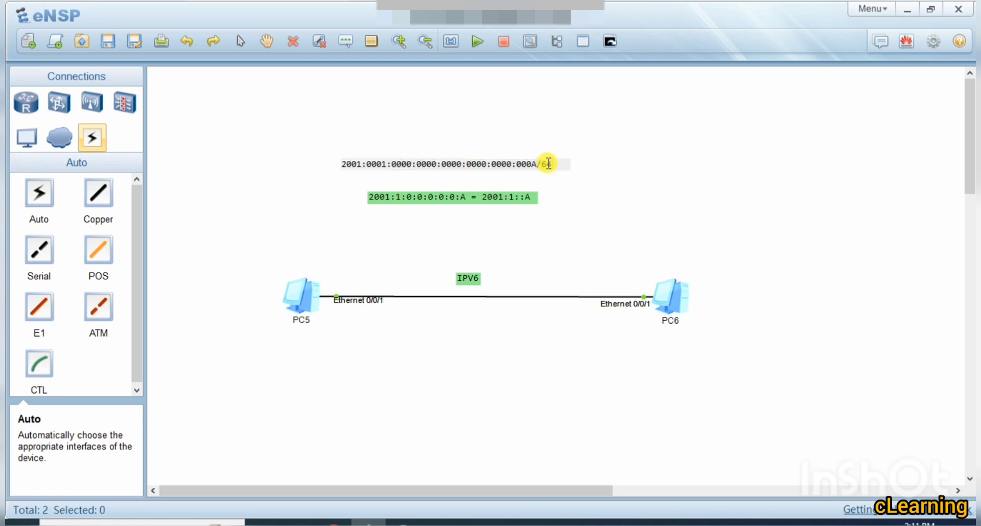
left_click_drag(541, 166, 383, 169)
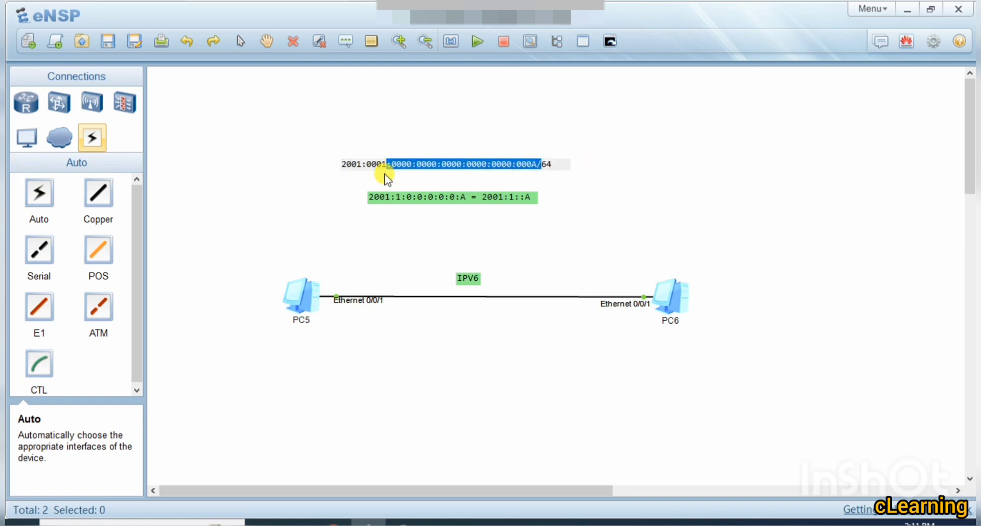
double_click(370, 195)
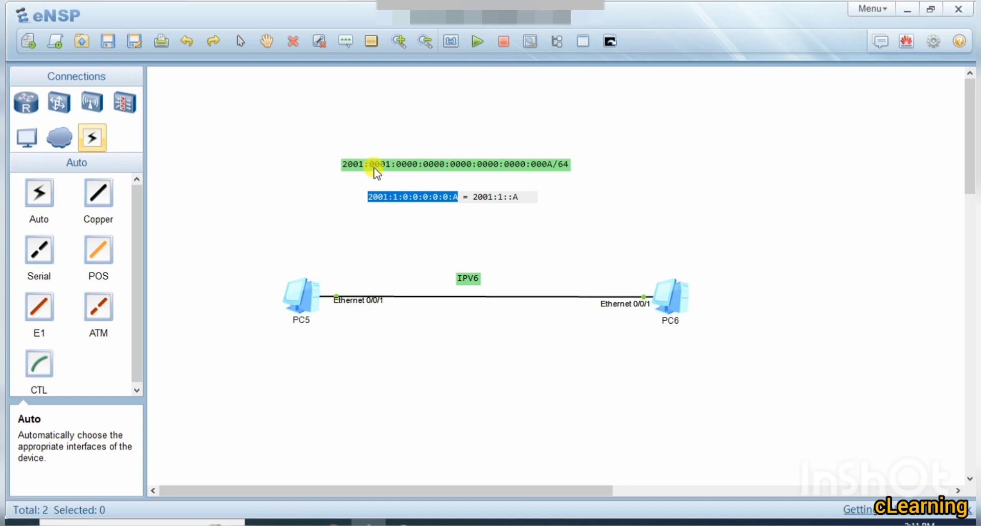
double_click(374, 167)
double_click(377, 165)
left_click(380, 169)
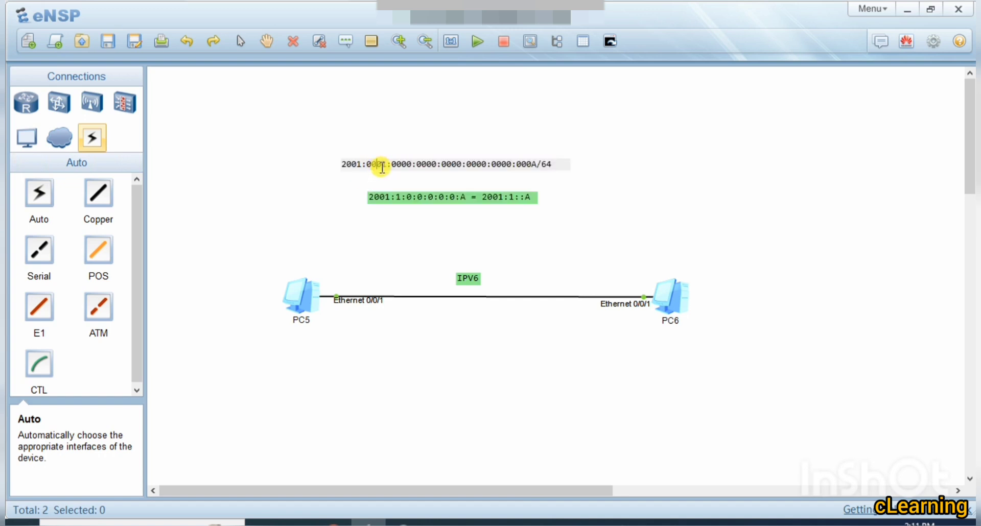
left_click_drag(366, 165, 381, 166)
left_click_drag(398, 166, 409, 165)
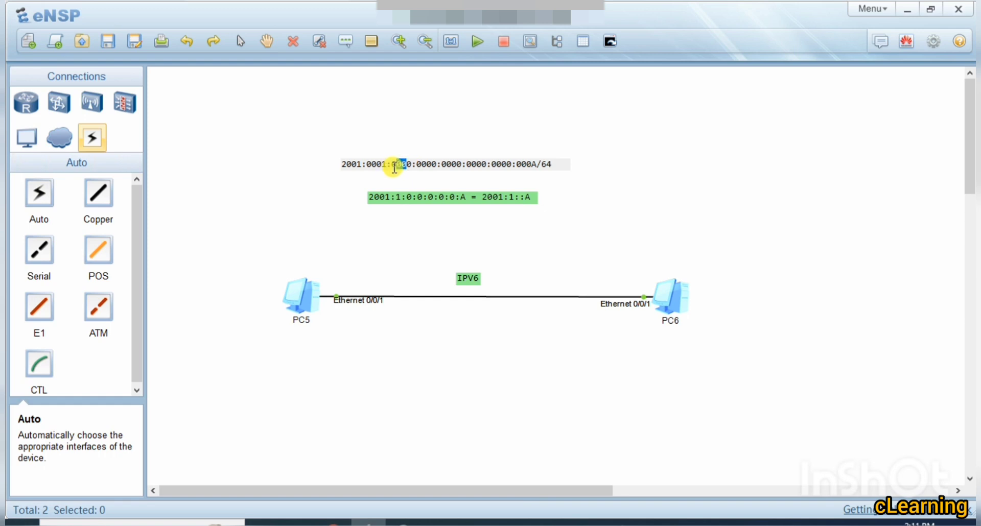
double_click(410, 198)
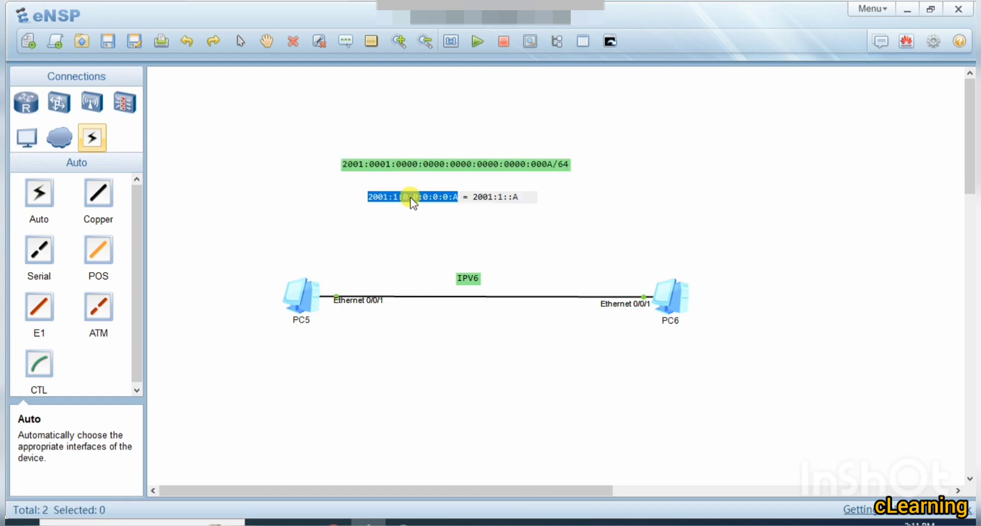
left_click(414, 185)
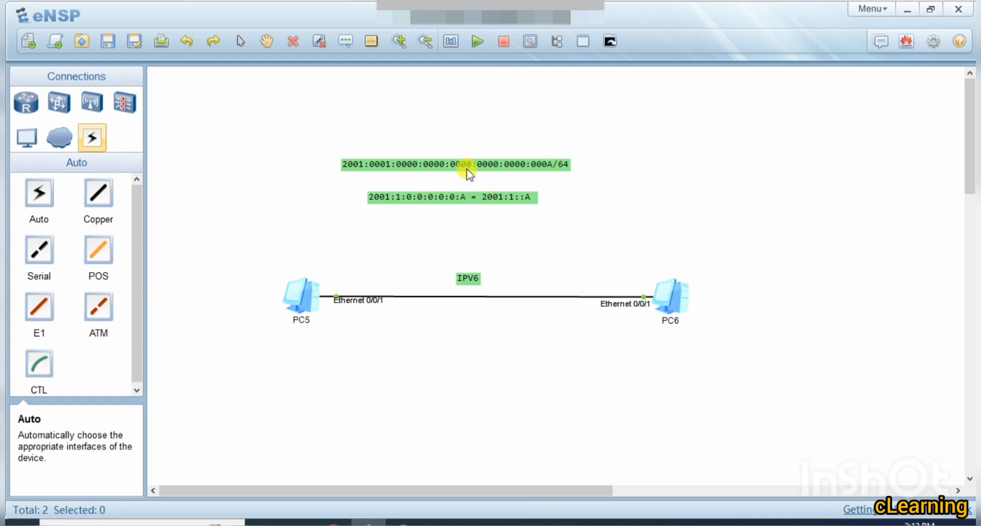
- Examine the fifth group and the prefix length in the full IPv6 address note
mouse_move(372, 165)
left_mouse_down()
mouse_move(449, 164)
mouse_move(376, 168)
left_mouse_up()
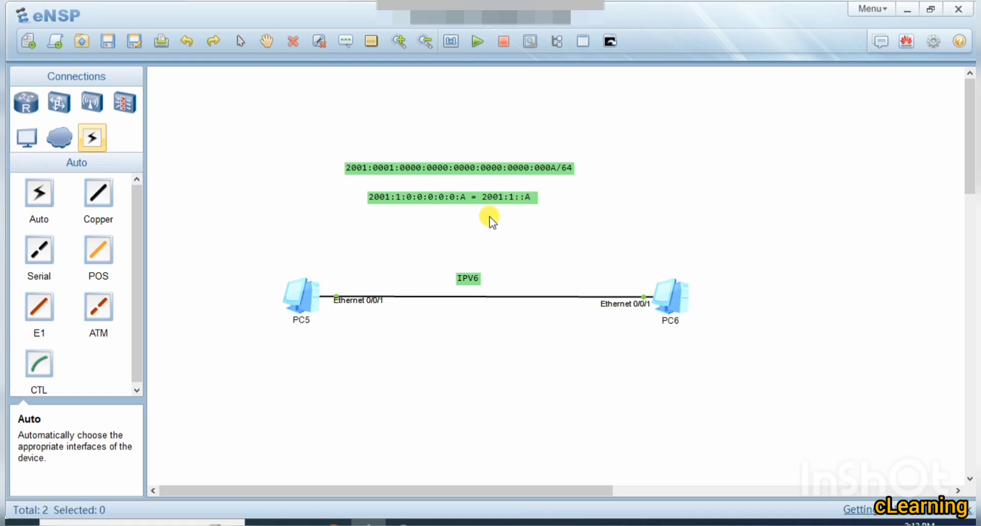
left_click_drag(481, 211, 588, 195)
double_click(453, 169)
double_click(453, 168)
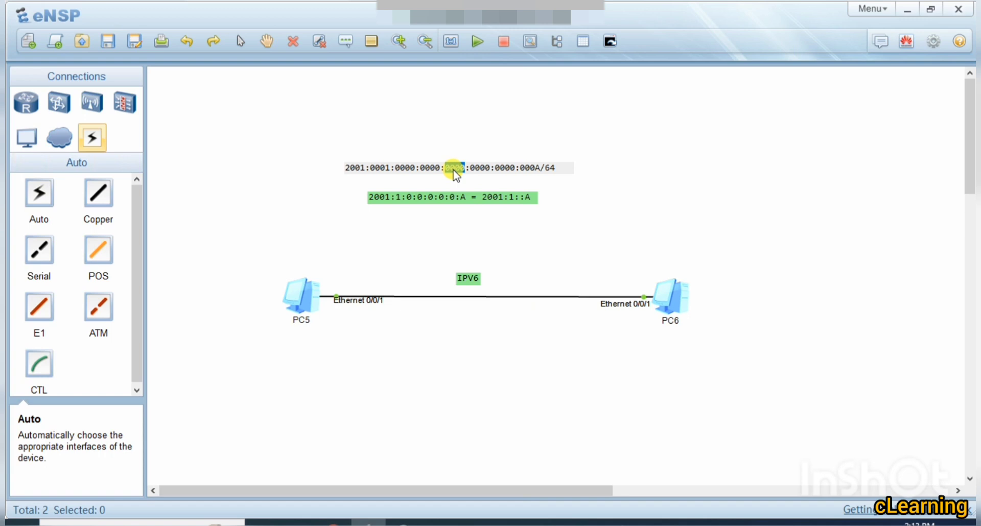
left_click(567, 174)
left_click_drag(562, 169, 541, 172)
left_click(581, 203)
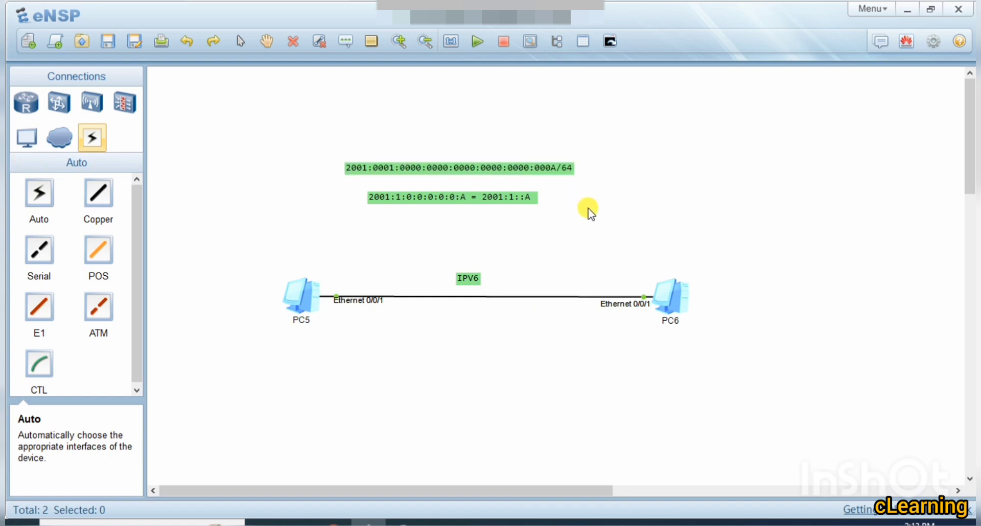
- Add the prefix /64 to both addresses in the shortened note so it reads 2001:1:0:0:0:0:0:A/64 = 2001:1::A/64
double_click(463, 198)
left_click(465, 198)
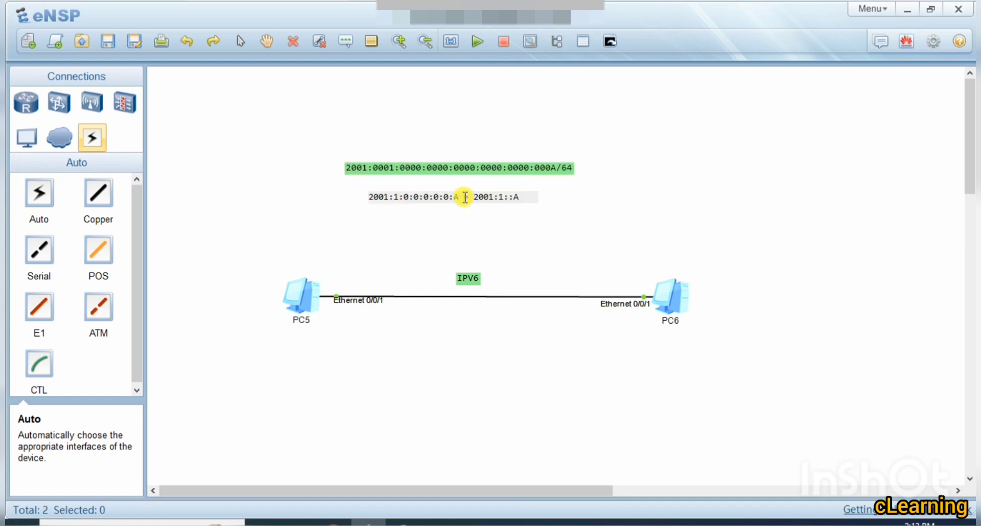
key("BackSpace")
type("/24")
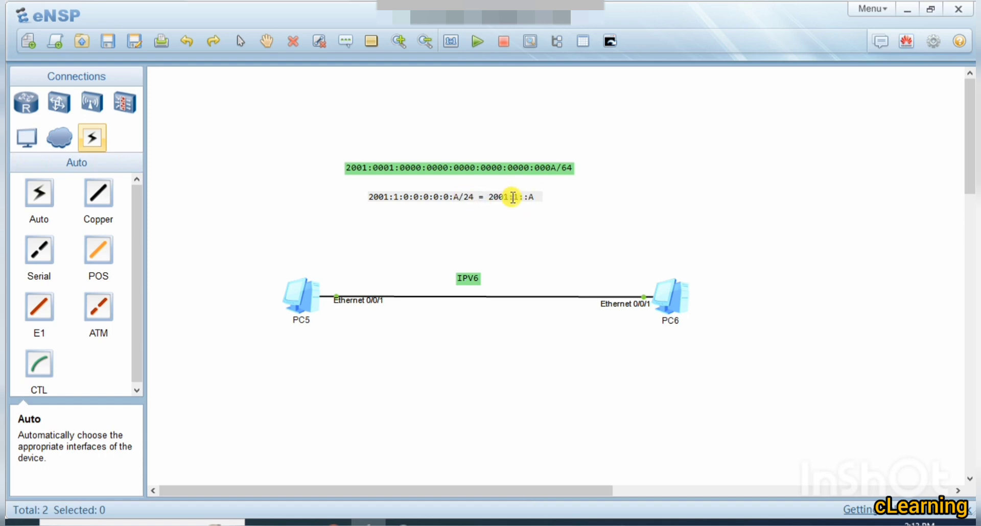
key("BackSpace")
key("BackSpace")
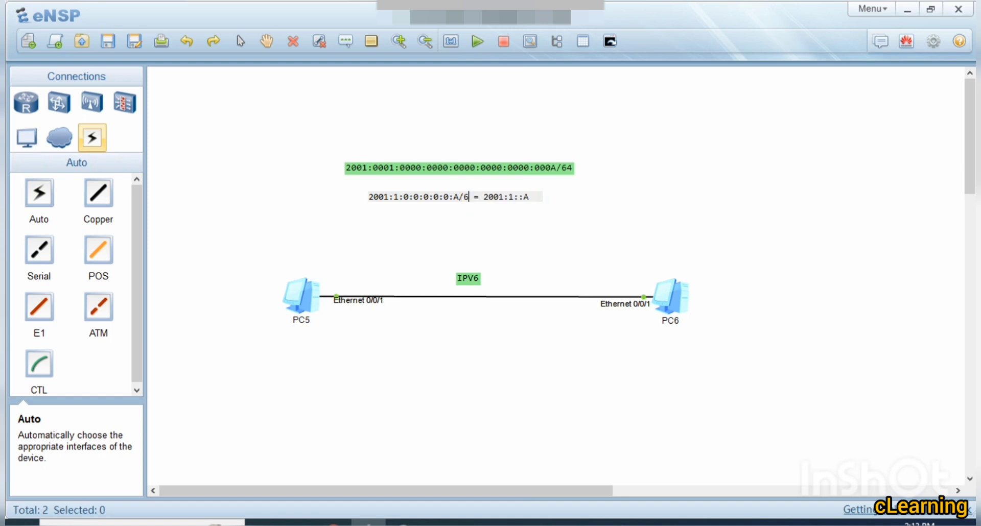
type("64")
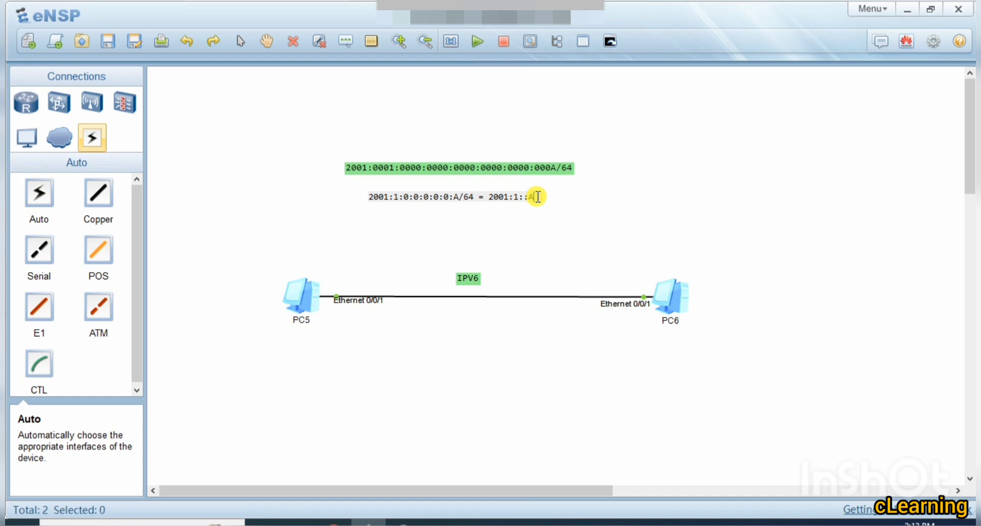
type("/64")
left_click(582, 202)
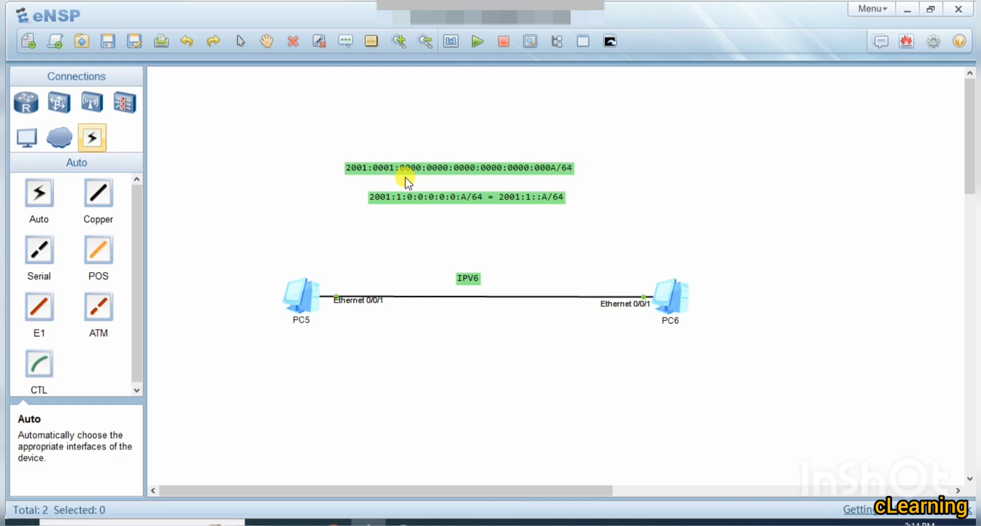
- Examine the first four groups, the last four groups and the whole address in the full IPv6 address note
left_click(435, 173)
left_click_drag(435, 173, 346, 167)
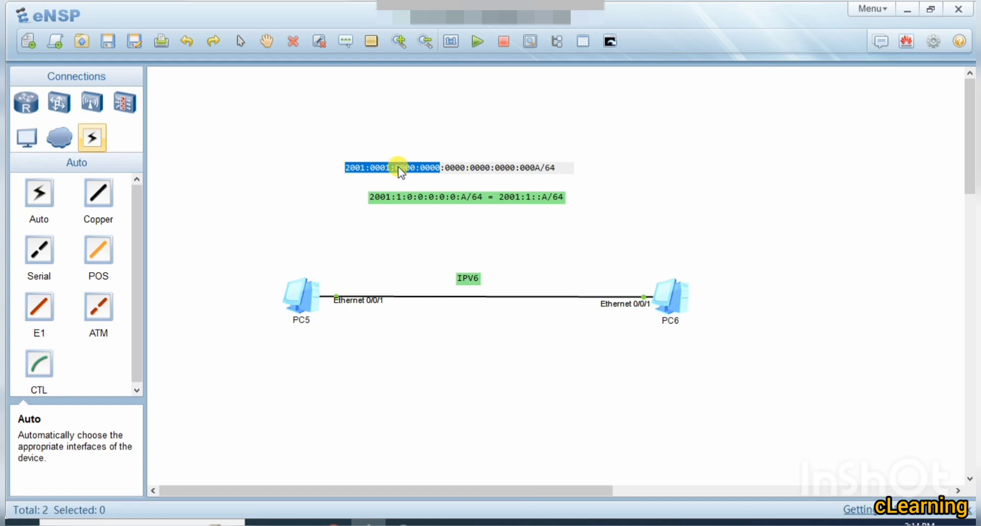
left_click(452, 168)
left_click_drag(452, 168, 534, 167)
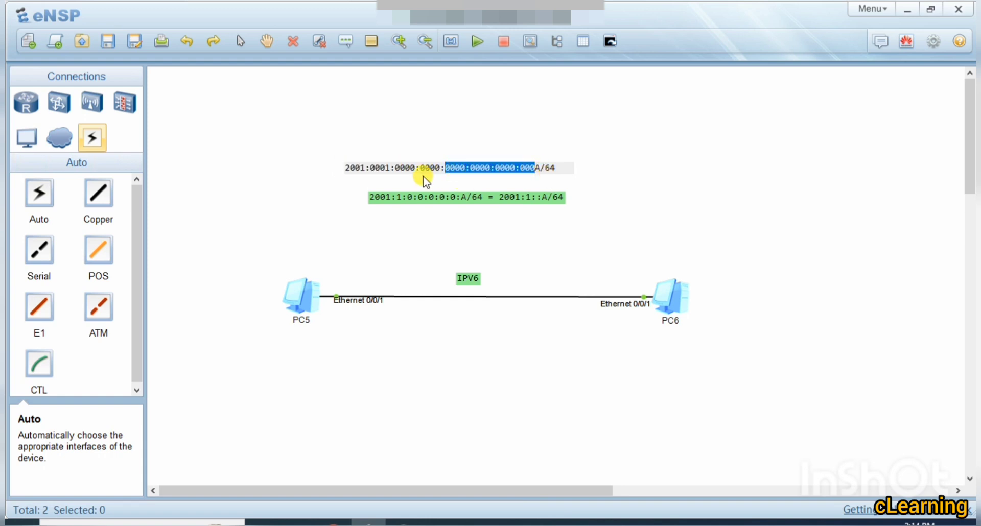
left_click(440, 167)
left_click_drag(440, 168, 337, 169)
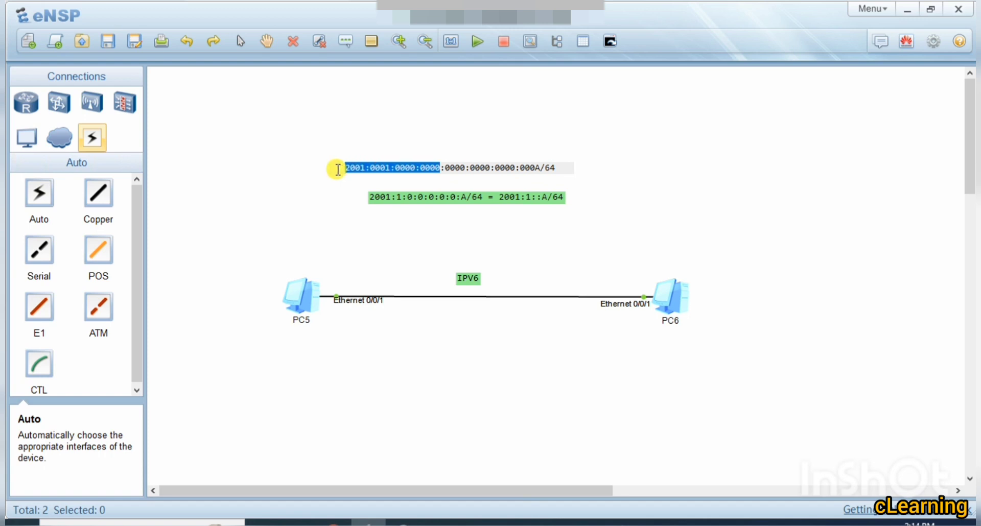
left_click(675, 127)
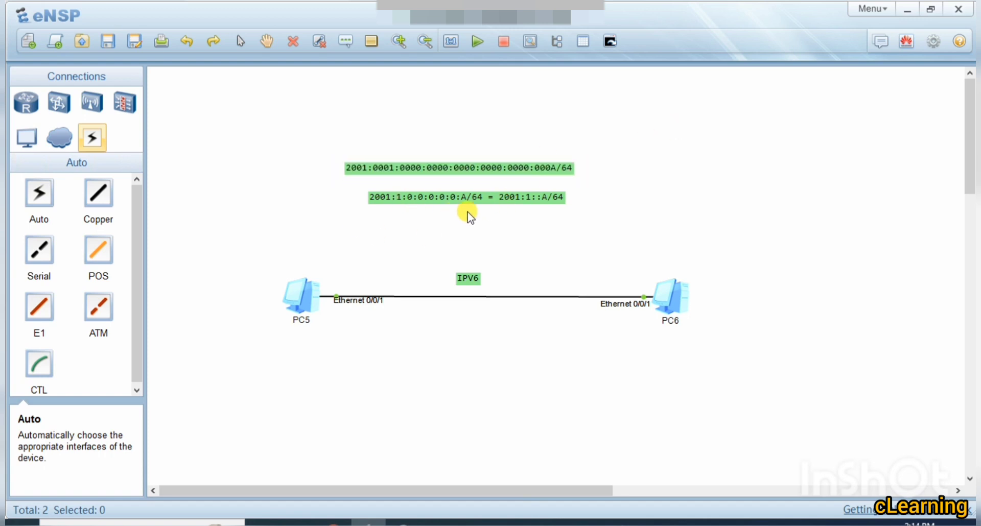
double_click(349, 172)
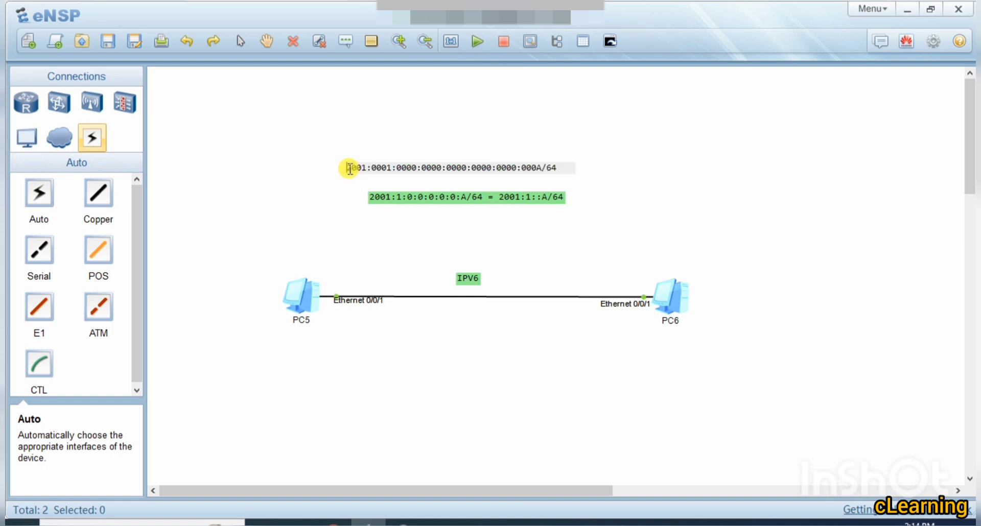
left_click_drag(349, 171, 539, 175)
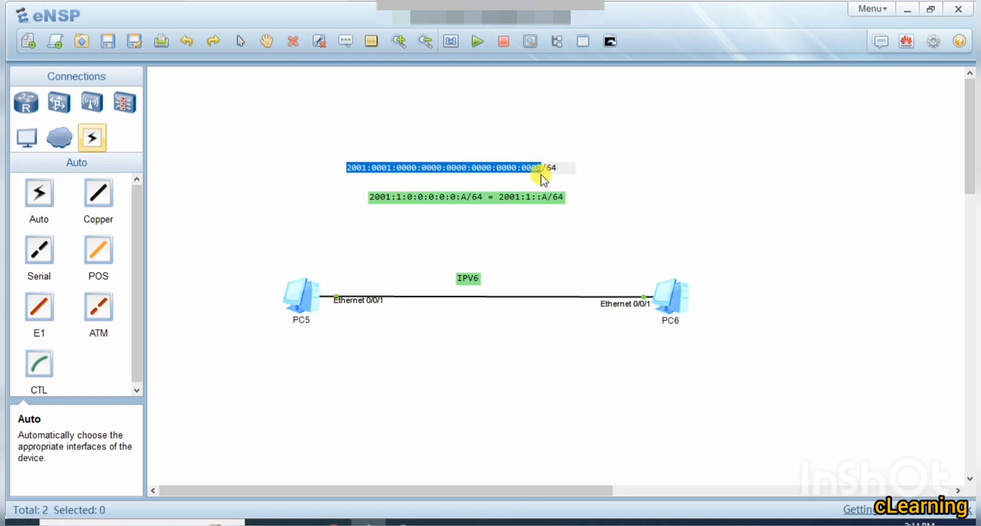
left_click(589, 245)
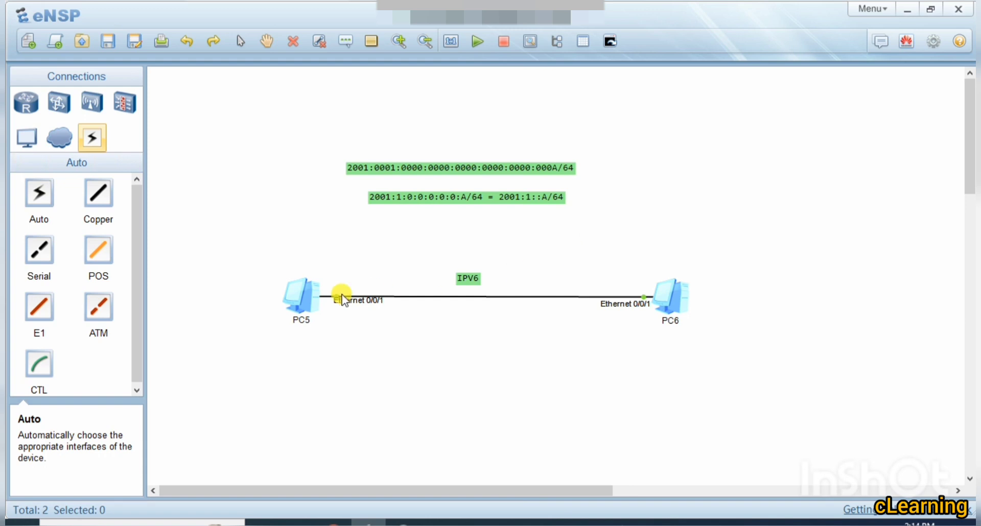
- Enter 2001:0001:0000:0000:0000:0000:0000:000A as PC5's static IPv6 address
double_click(317, 294)
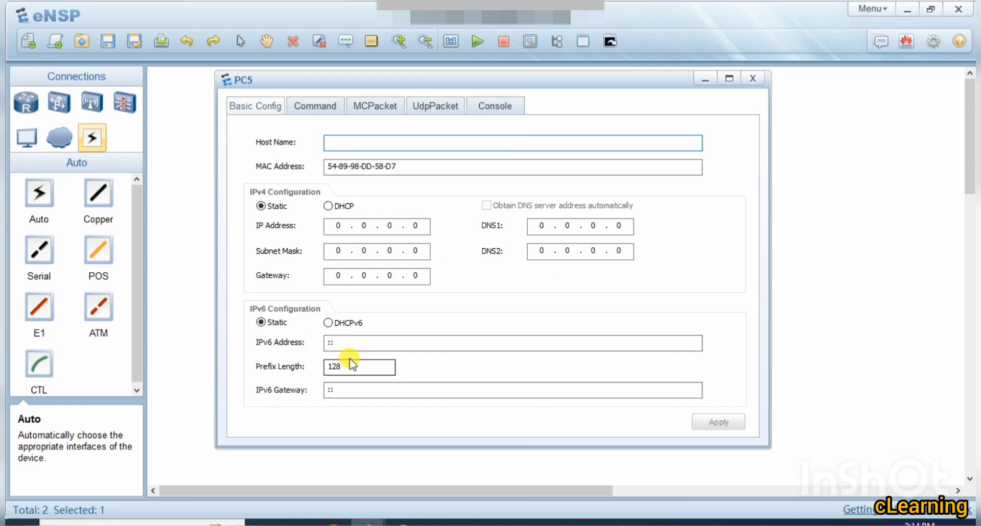
left_click_drag(345, 344, 223, 348)
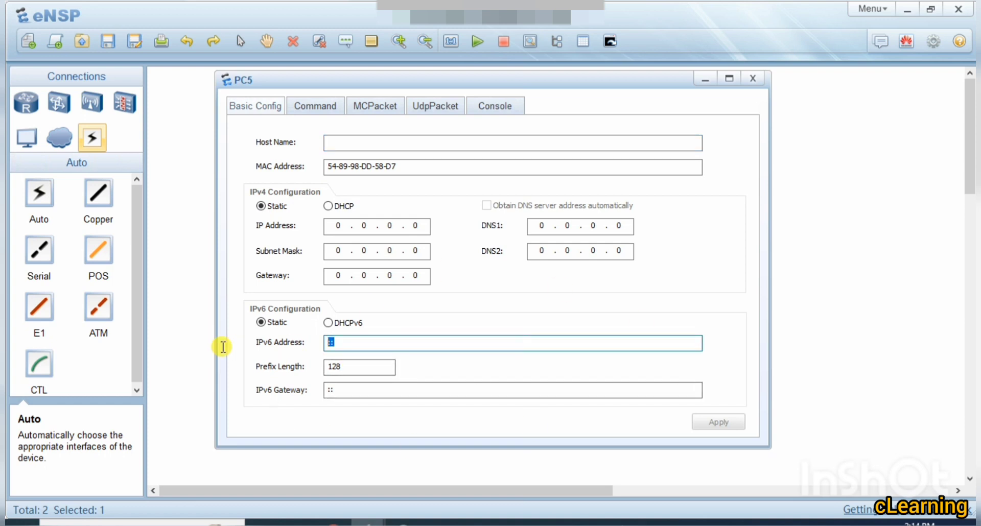
left_click_drag(346, 344, 248, 351)
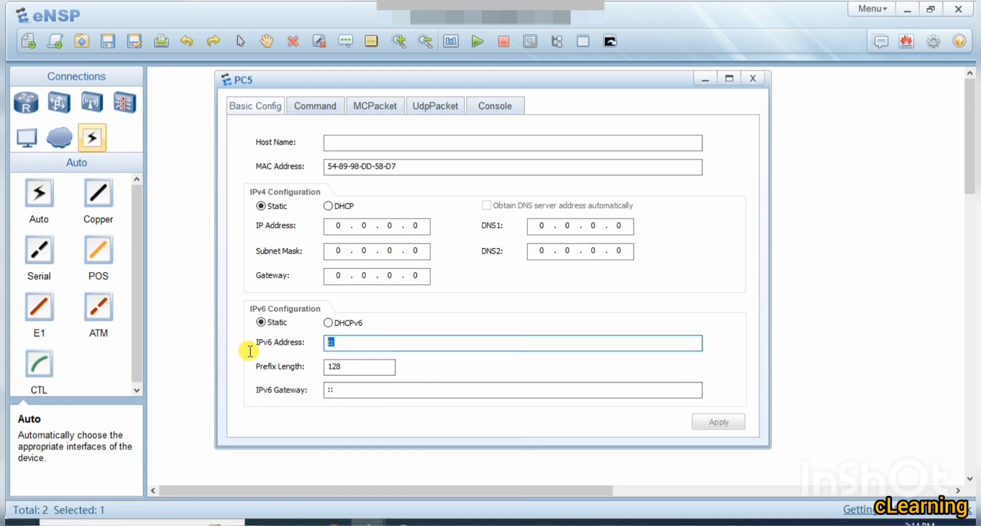
left_click_drag(376, 342, 326, 348)
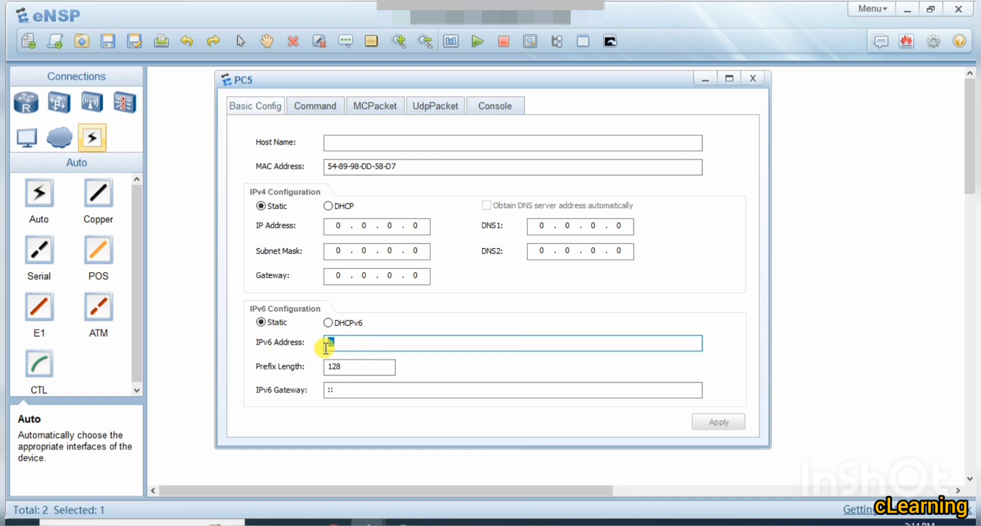
left_click(336, 344)
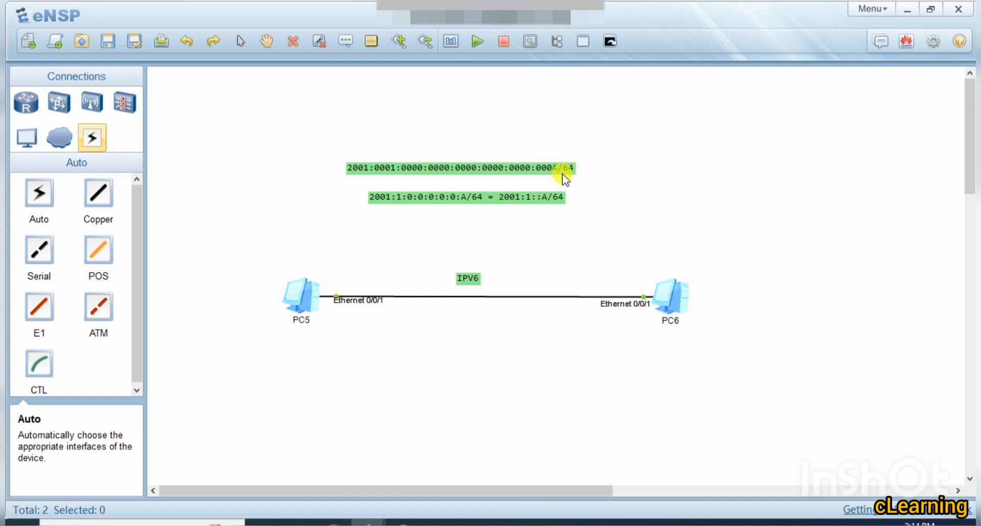
double_click(306, 309)
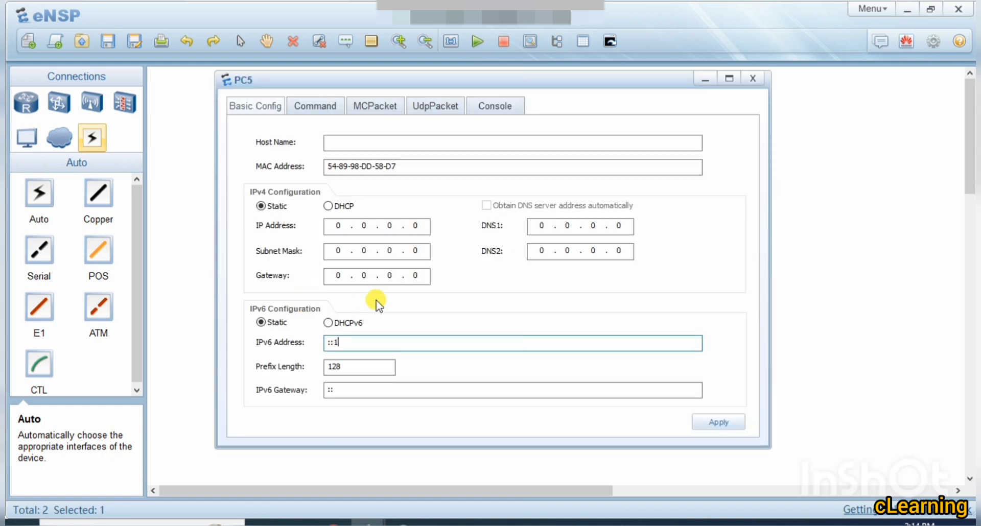
left_click_drag(363, 342, 323, 347)
type("2001:0001:0000:0000:0000:0000:0000:000A")
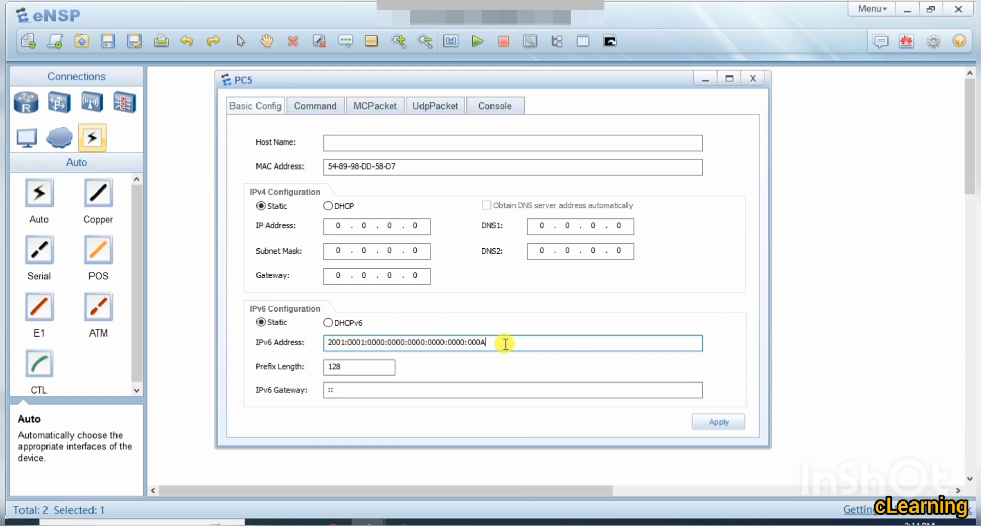
- Copy PC5's IPv6 address and apply the configuration
left_click_drag(506, 344, 324, 342)
key("ctrl+c")
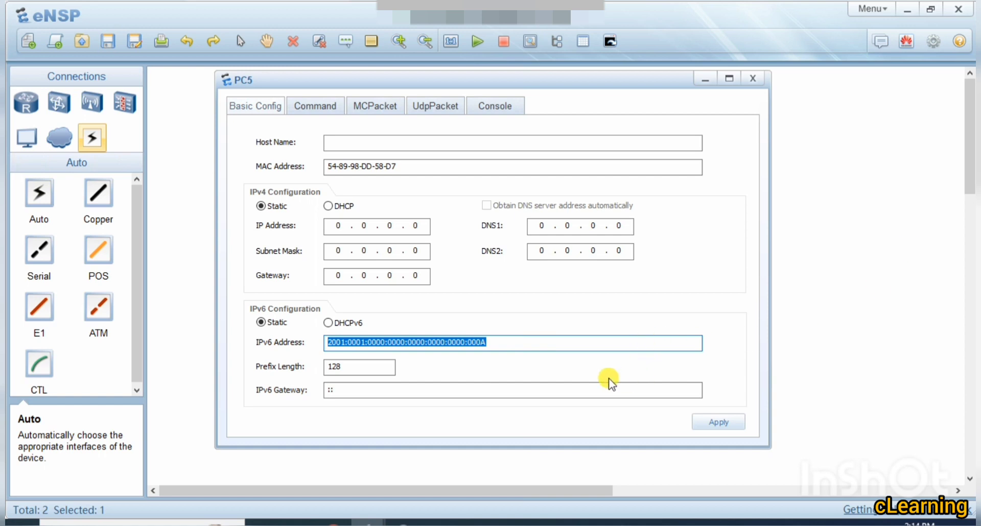
left_click(723, 423)
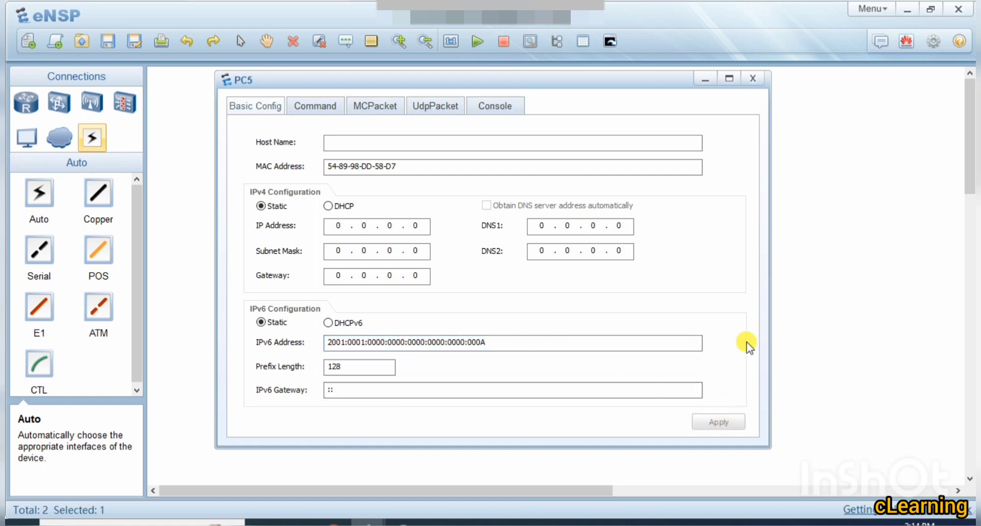
- Set PC5's IPv6 prefix length to 64 and apply the configuration
left_click_drag(385, 367, 305, 372)
type("64")
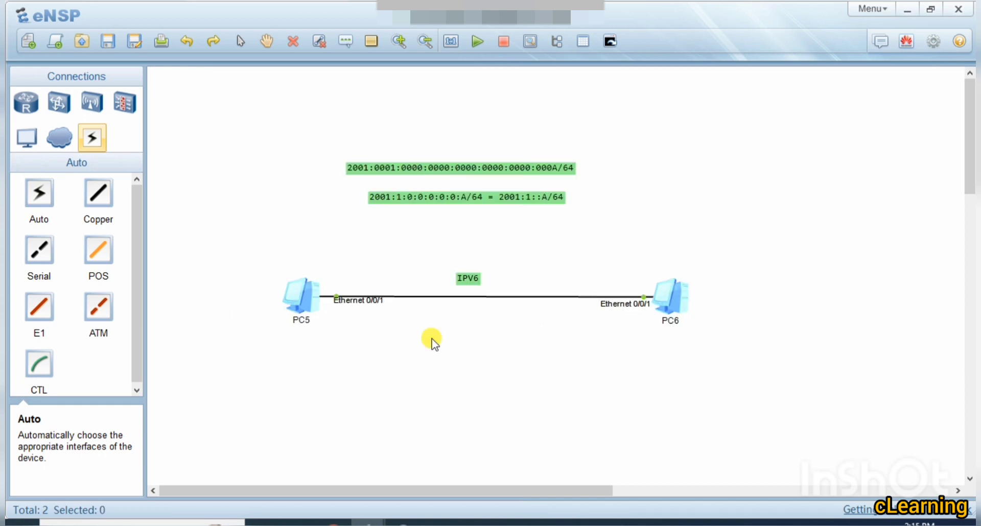
double_click(306, 296)
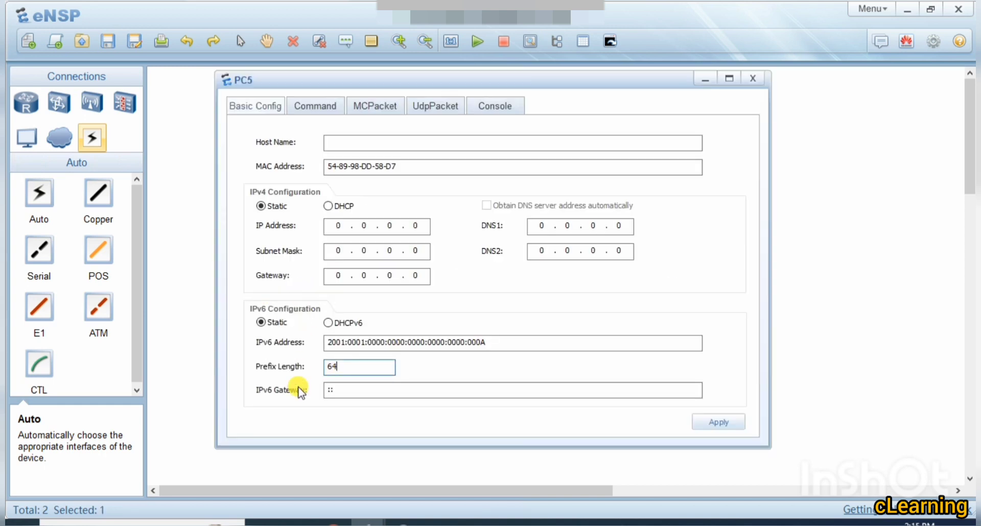
left_click(711, 423)
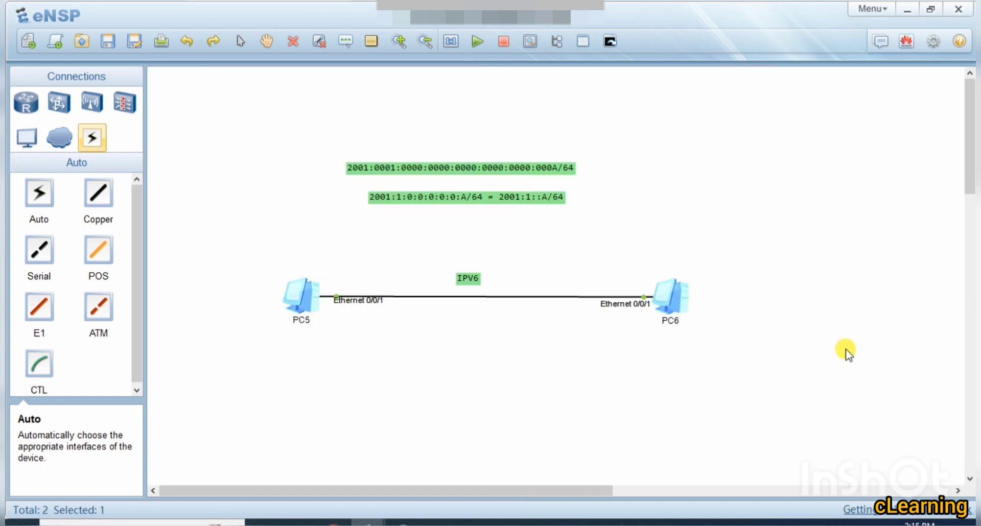
left_click(846, 350)
- Enter 2001:0001:0000:0000:0000:0000:0000:000b as PC6's static IPv6 address
double_click(672, 296)
left_click(369, 341)
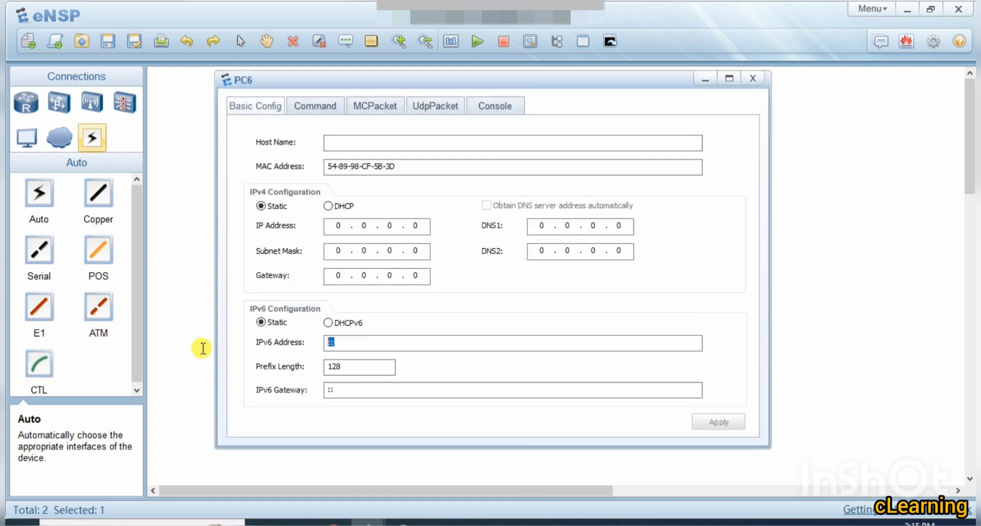
key("ctrl+v")
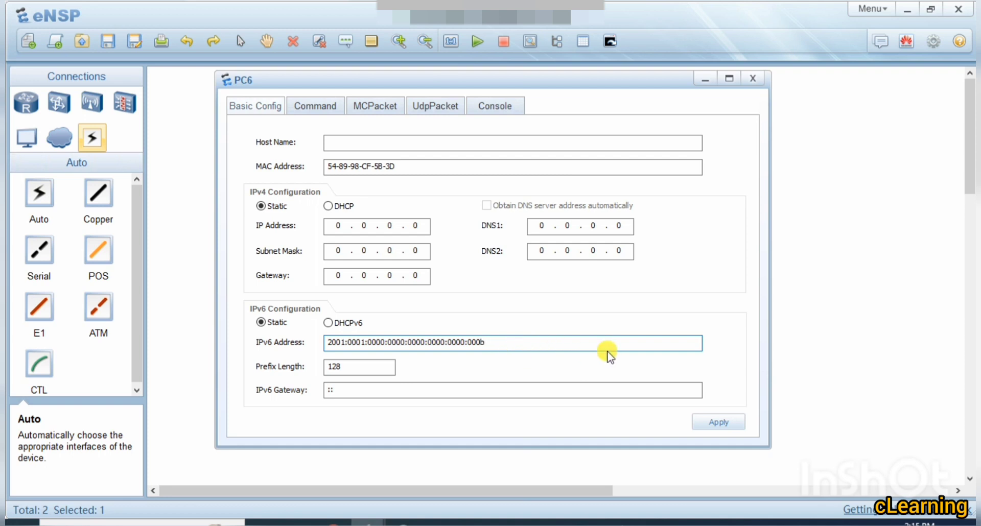
- Set PC6's IPv6 prefix length to 64 and apply the configuration
left_click(358, 370)
key("ctrl+a")
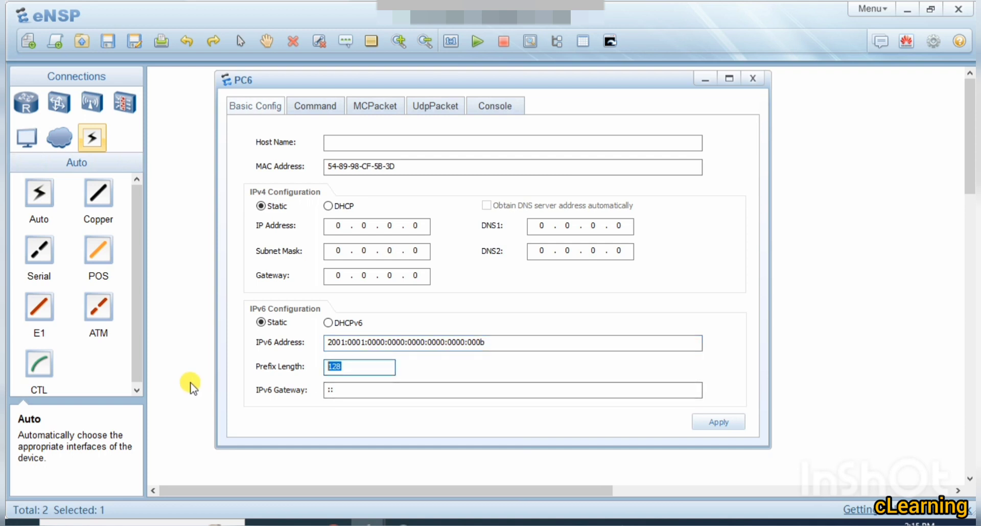
type("65")
key("BackSpace")
type("4")
left_click(721, 423)
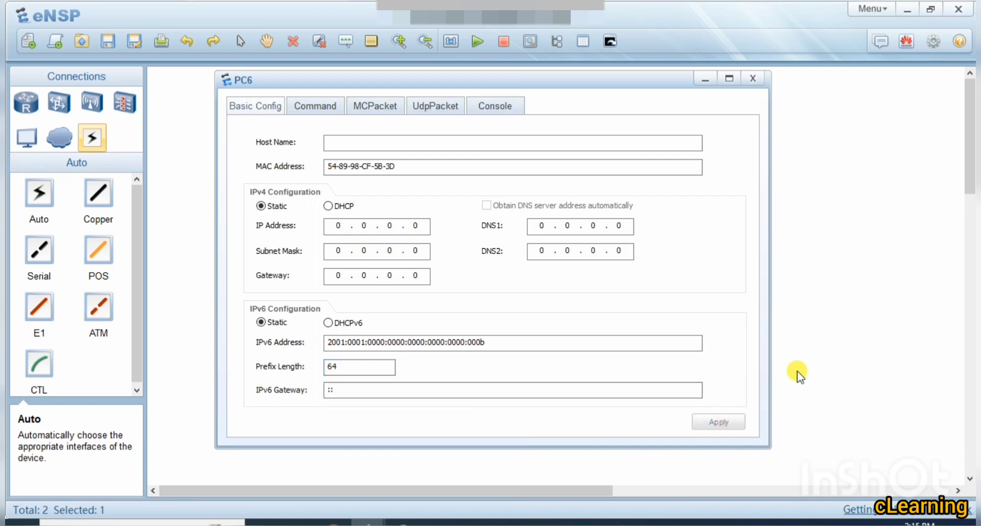
left_click(796, 372)
- Ping PC5's own address 2001:0001:0000:0000:0000:0000:0000:000A from PC5's command line
left_click(306, 312)
double_click(305, 312)
left_click(325, 106)
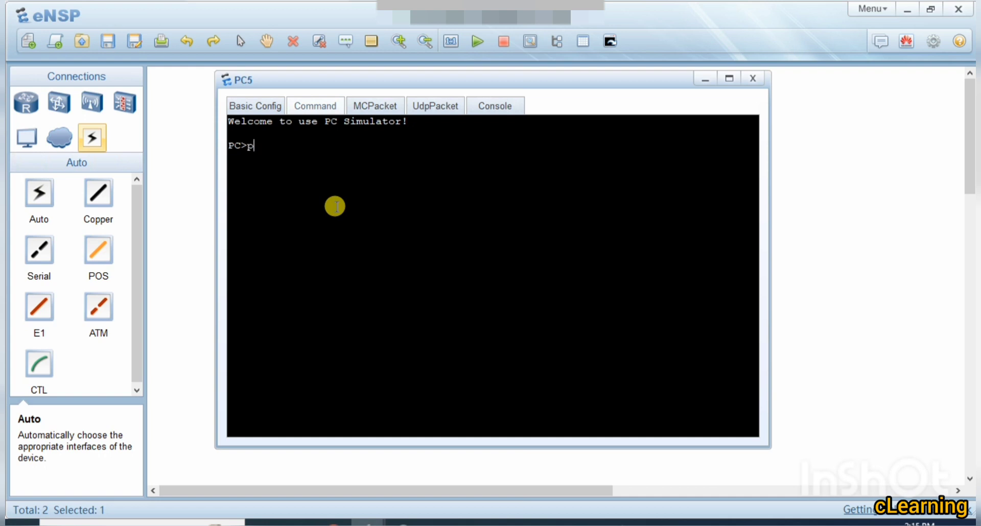
type("ping")
key("ctrl+v")
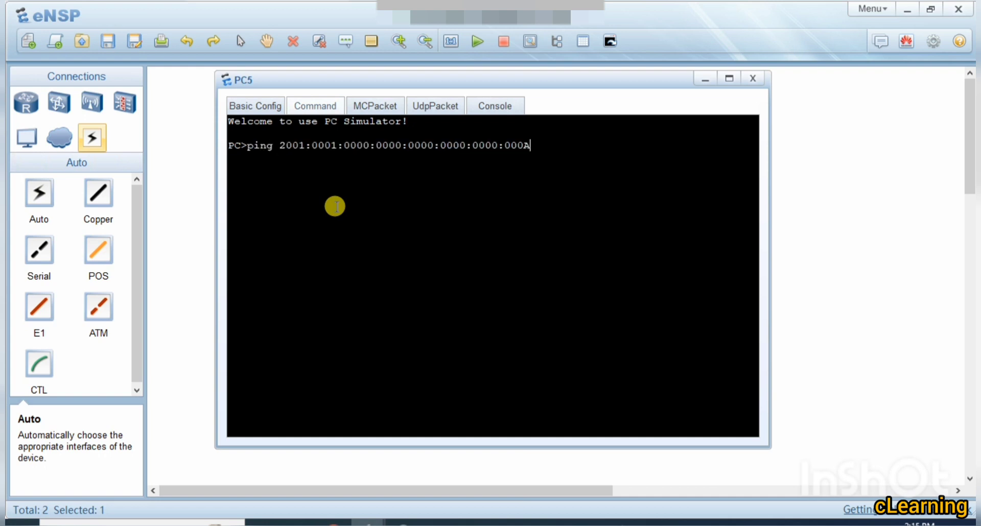
key("Return")
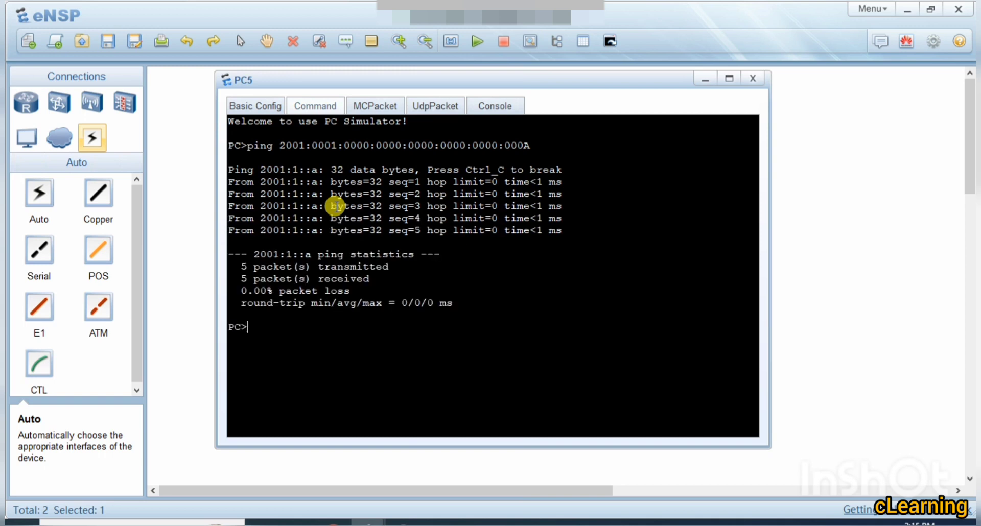
- Ping PC6 at 2001:0001:0000:0000:0000:0000:0000:000b from PC5's command line
key("Up")
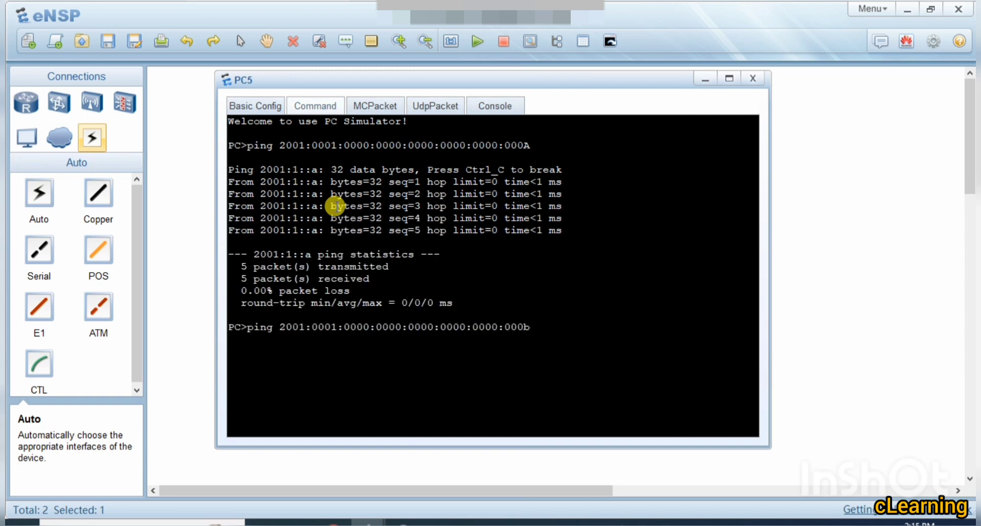
type("b")
key("Return")
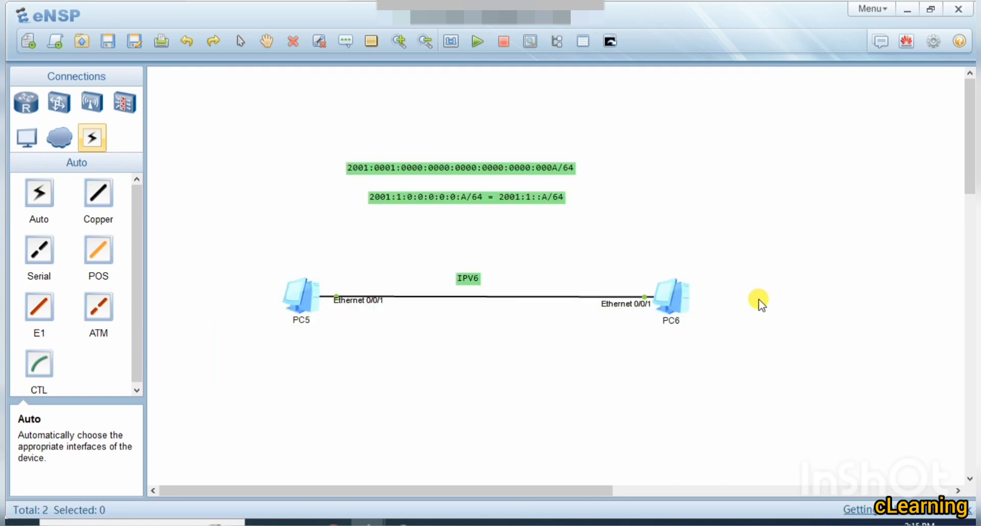
- Replace PC6's IPv6 address with the shortened form 2001:1:0:0:0:0:0:b, based on the shortened note, and apply the configuration
double_click(451, 199)
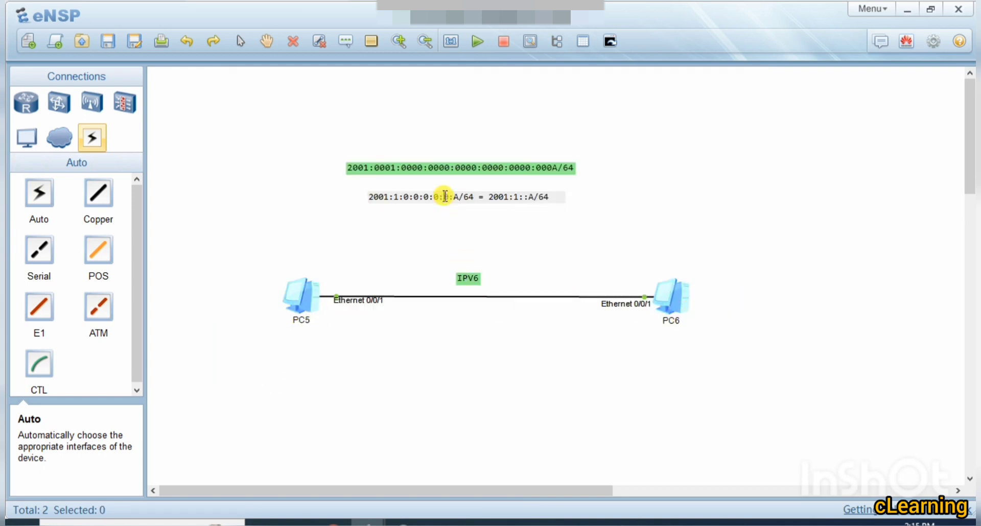
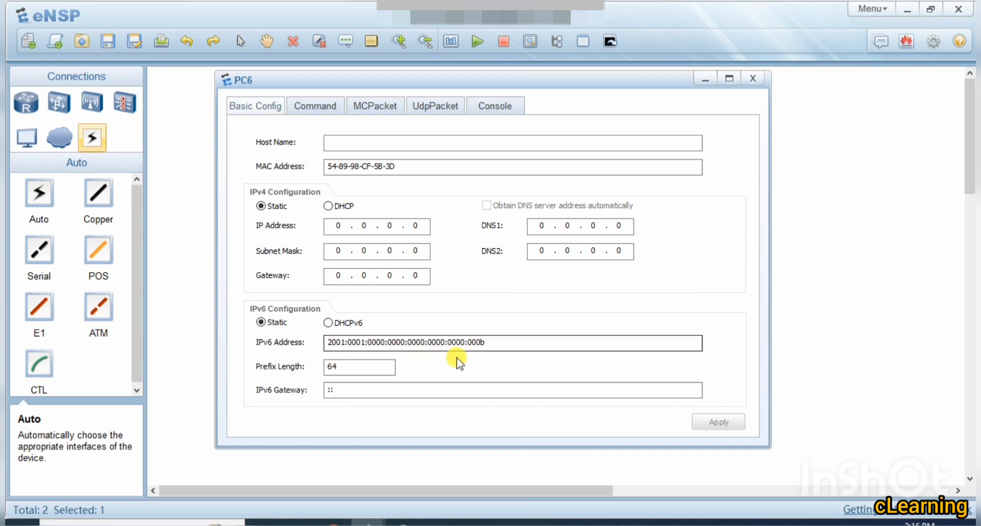
left_click_drag(499, 341, 182, 339)
type("2001:1:0:0:0:0:0:")
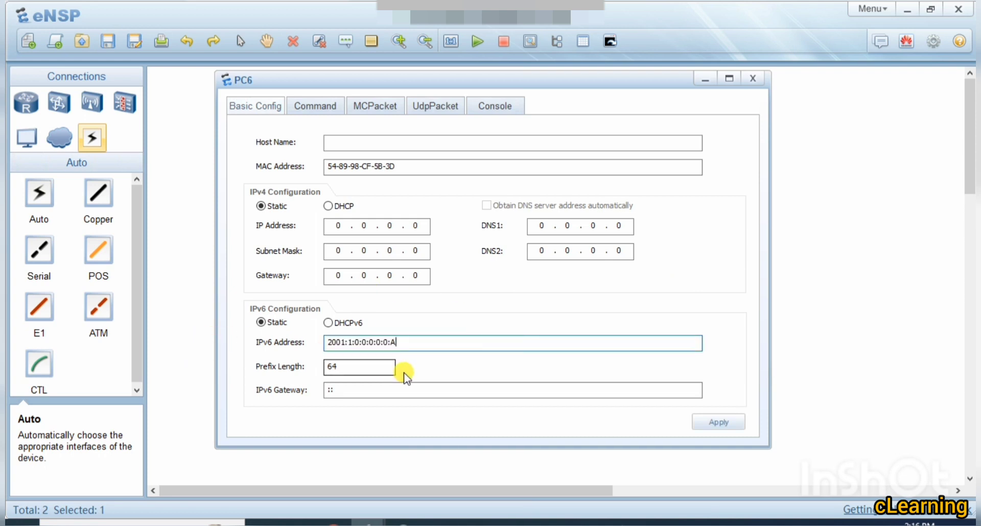
type("b")
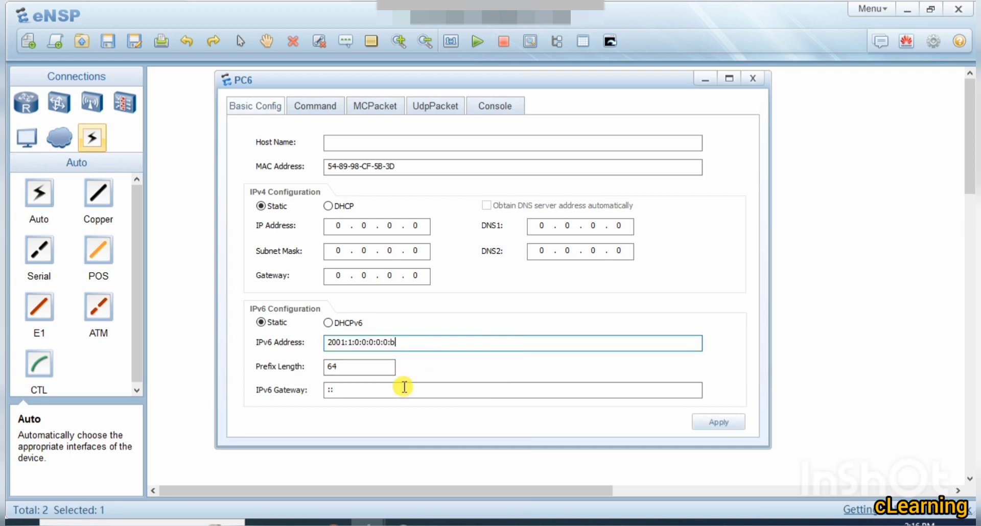
left_click(351, 372)
left_click(707, 425)
left_click(804, 368)
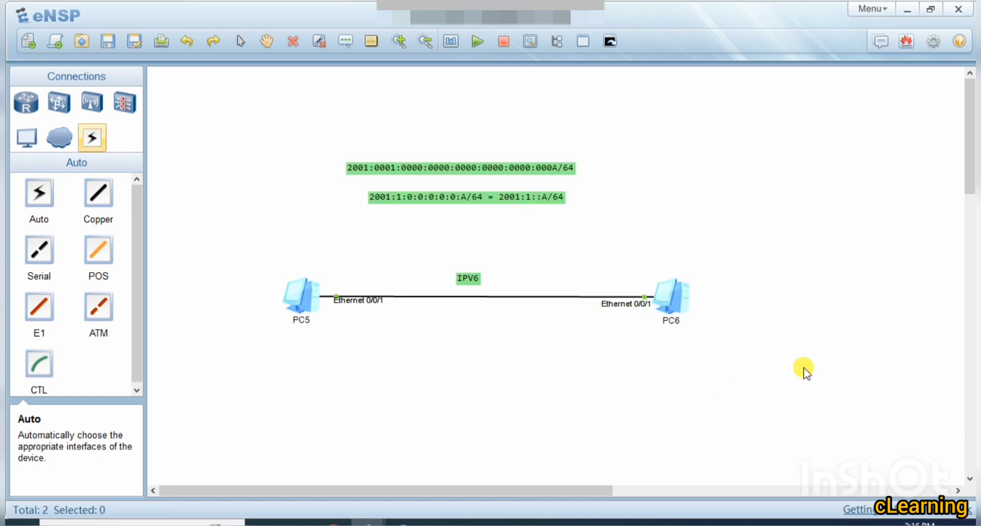
- Ping PC5's own shortened address 2001:1:0:0:0:0:0:A from PC5's command line
double_click(312, 308)
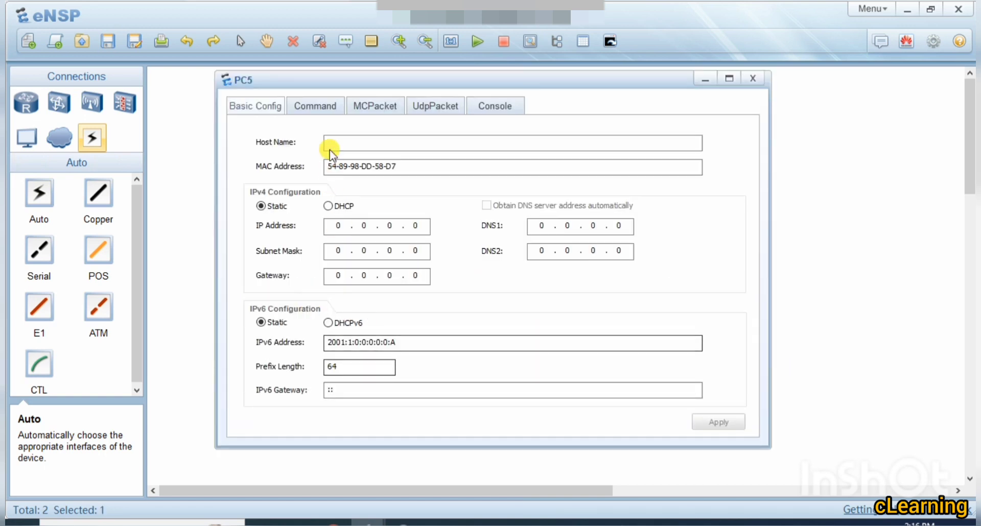
left_click(315, 105)
type("p")
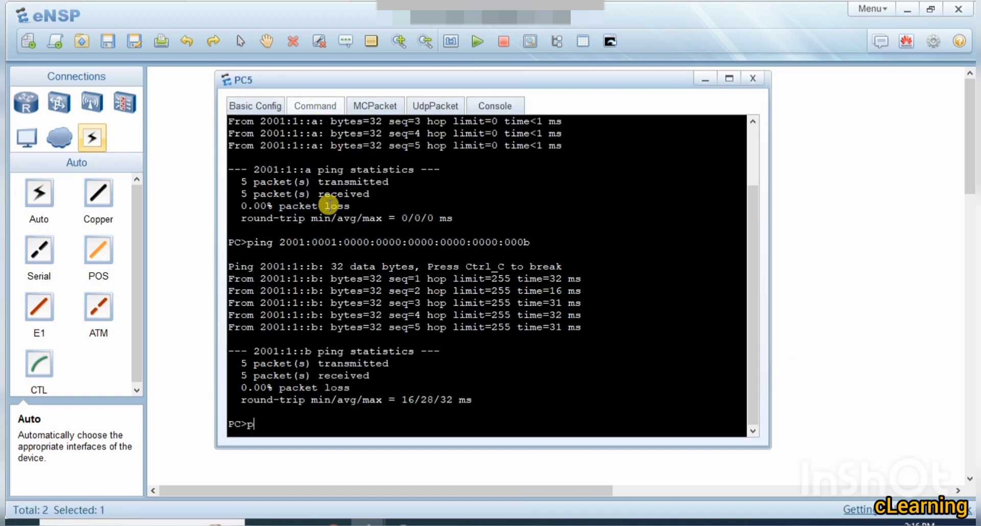
type("ing 2001:1:0:0:0:0:0:A")
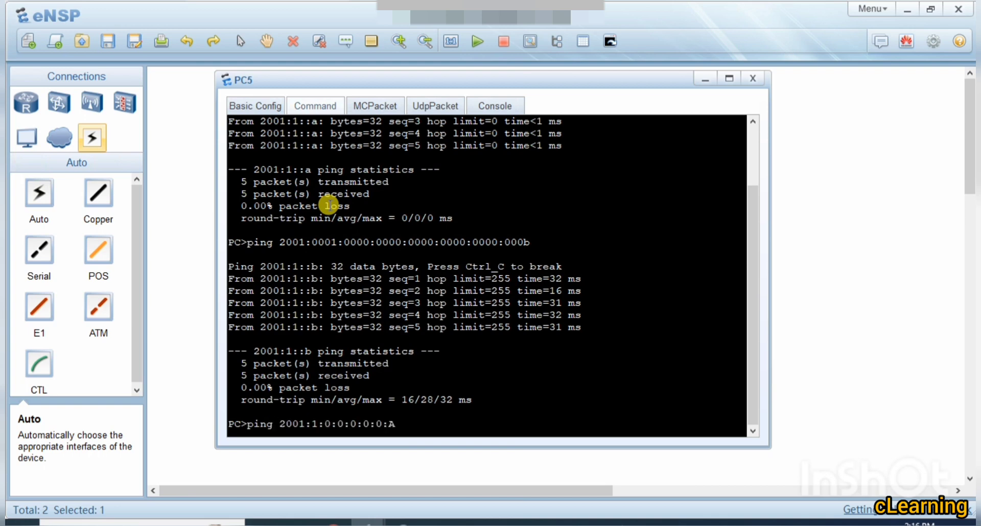
key("Return")
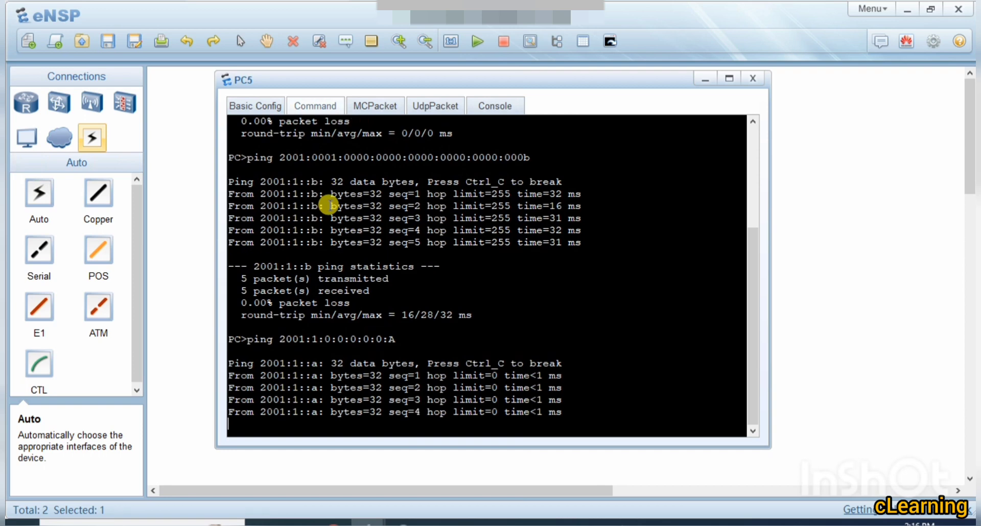
- Ping PC6 at its shortened address 2001:1:0:0:0:0:0:b from PC5's command line
key("Up")
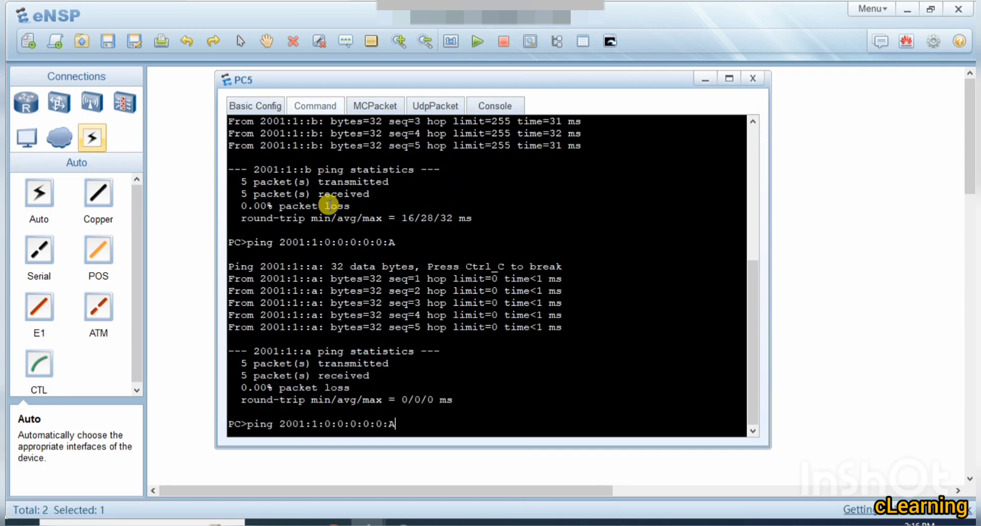
type("b")
key("Return")
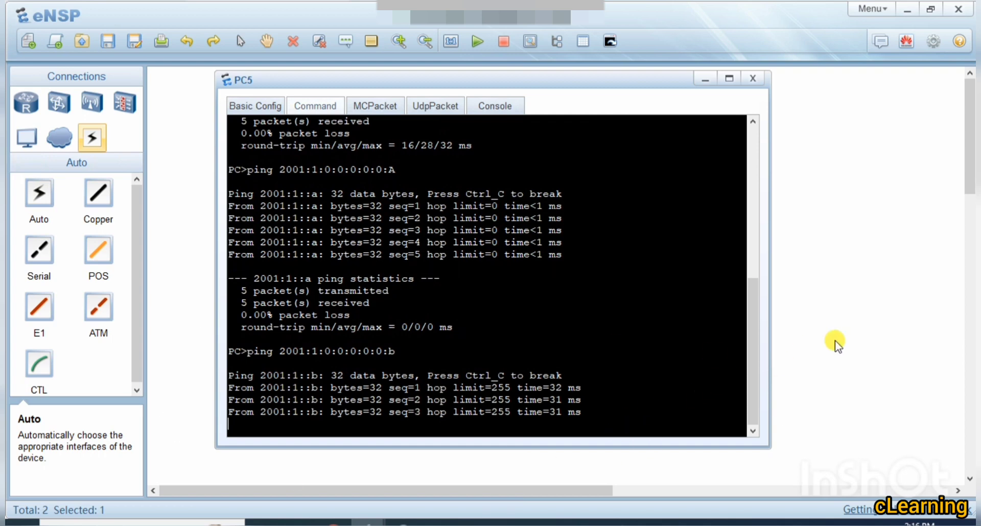
left_click(809, 340)
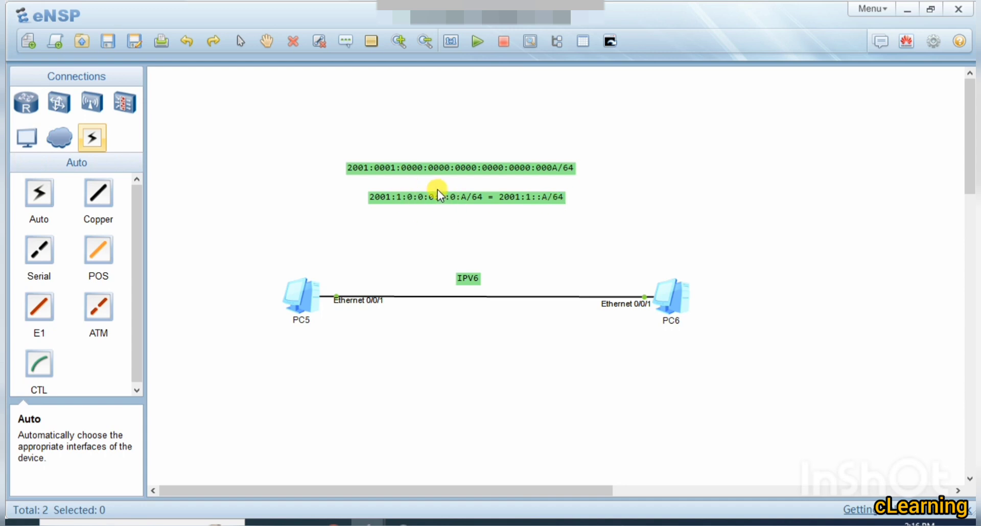
- Replace PC5's IPv6 address with the compressed form 2001:1::A copied from the shortened note and apply the configuration
double_click(491, 196)
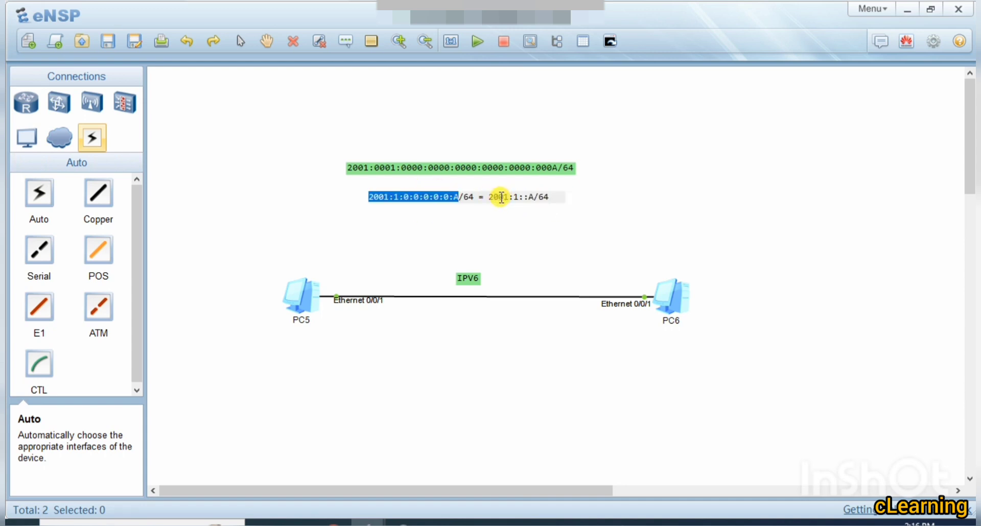
left_click_drag(490, 197, 534, 201)
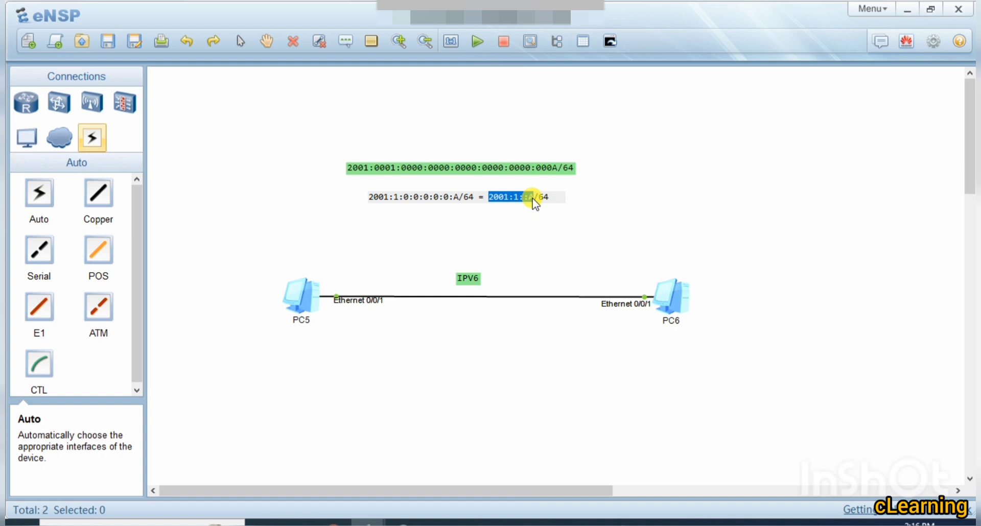
left_click(574, 226)
double_click(307, 306)
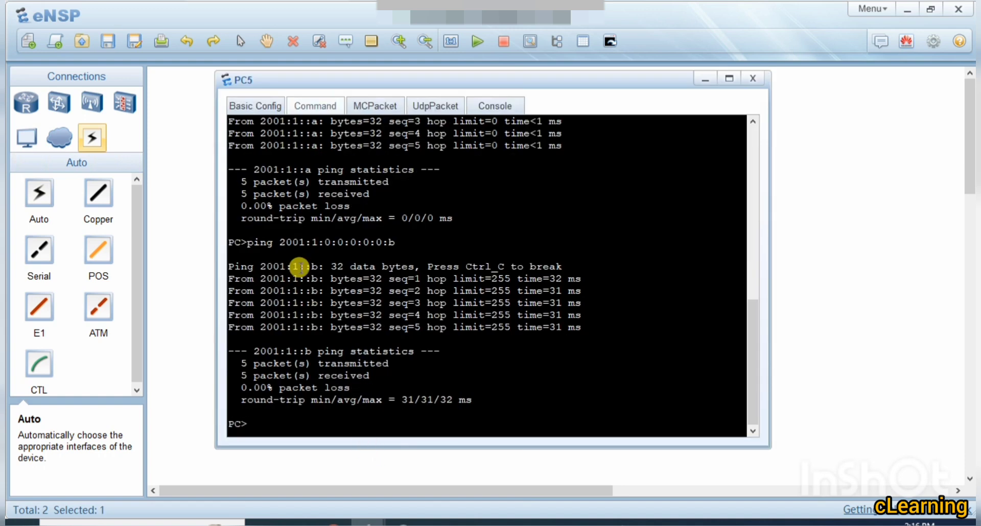
left_click(267, 106)
left_click_drag(423, 342, 285, 341)
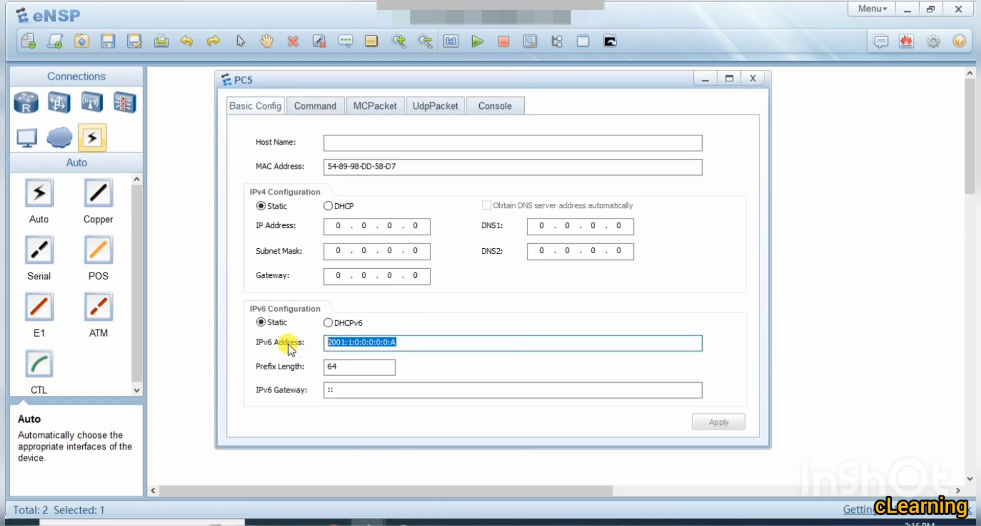
type("2001:1::A")
left_click(730, 421)
left_click(741, 322)
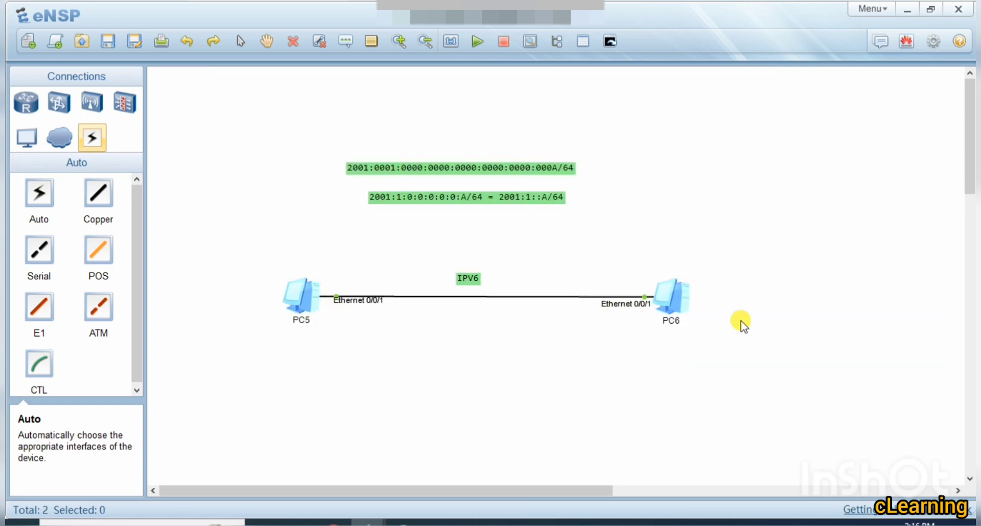
- Replace PC6's IPv6 address with the compressed form 2001:1::b and apply the configuration
double_click(684, 306)
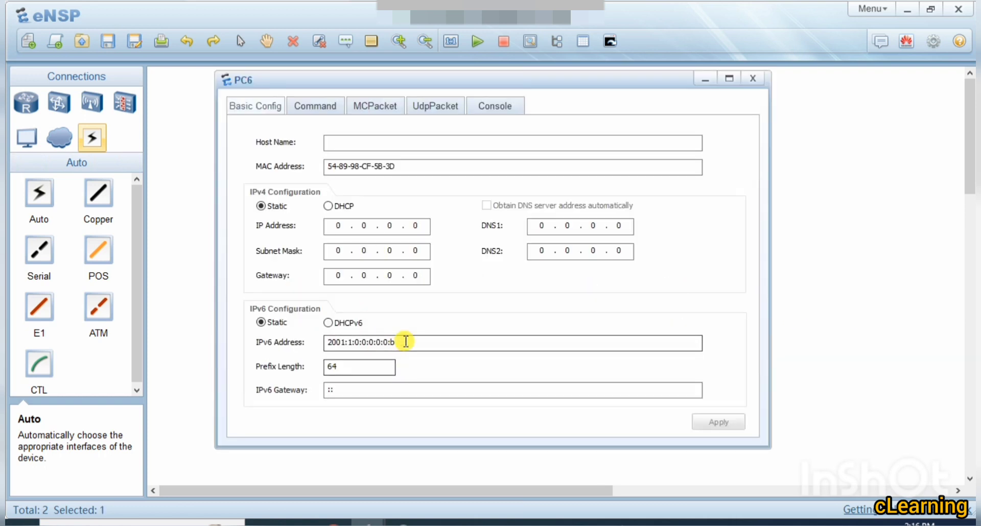
left_click_drag(404, 341, 307, 341)
type("2001:1::A")
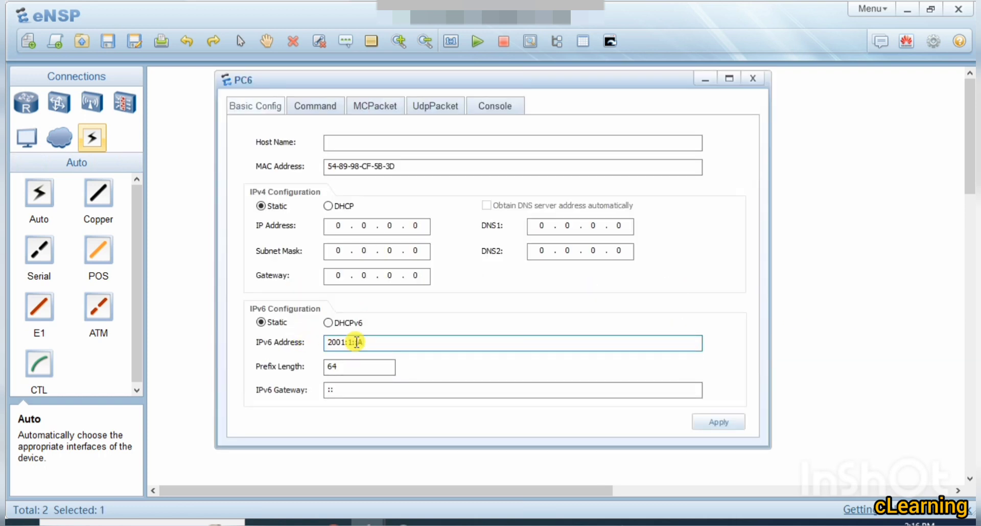
key("BackSpace")
type("b")
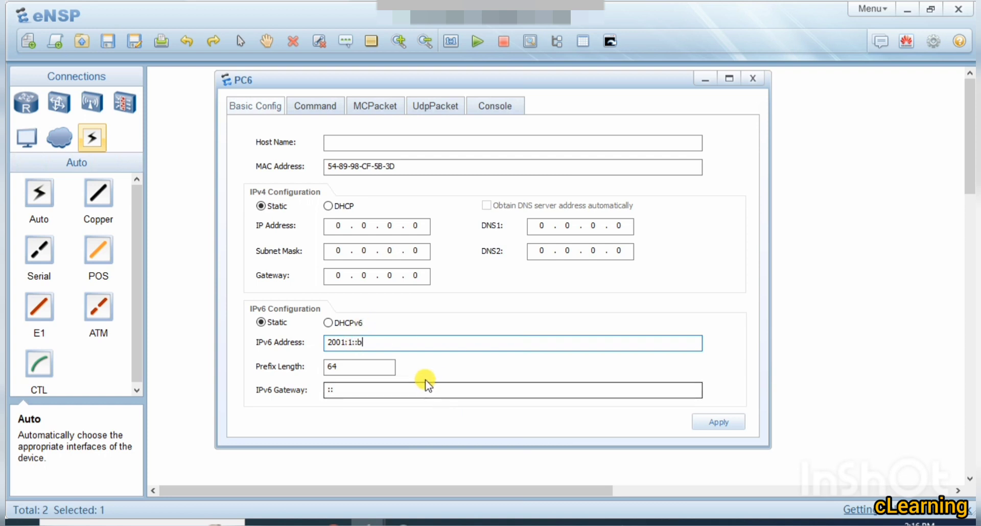
left_click(738, 416)
left_click(800, 384)
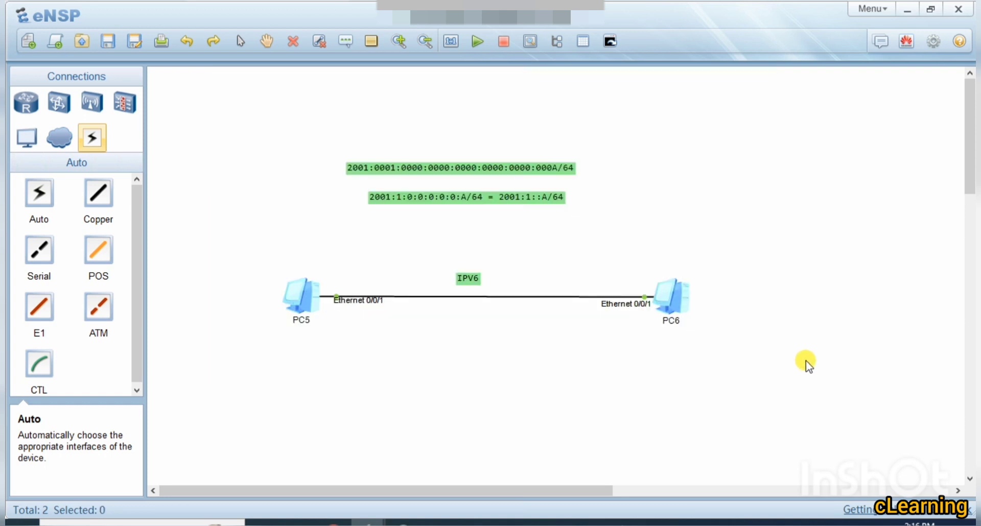
- From PC5's command line, ping PC5's own compressed address 2001:1::A and PC6's compressed address 2001:1::b
double_click(312, 309)
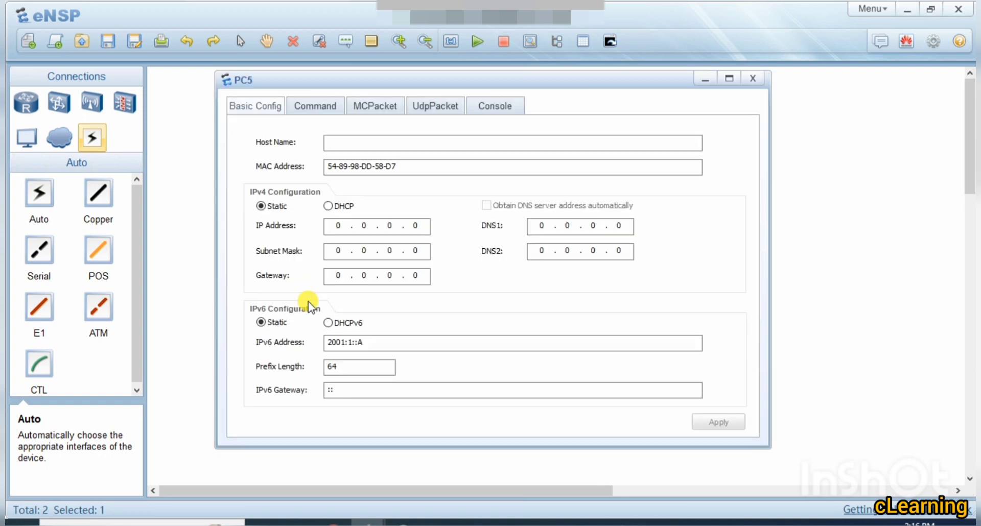
left_click(327, 102)
type("ping")
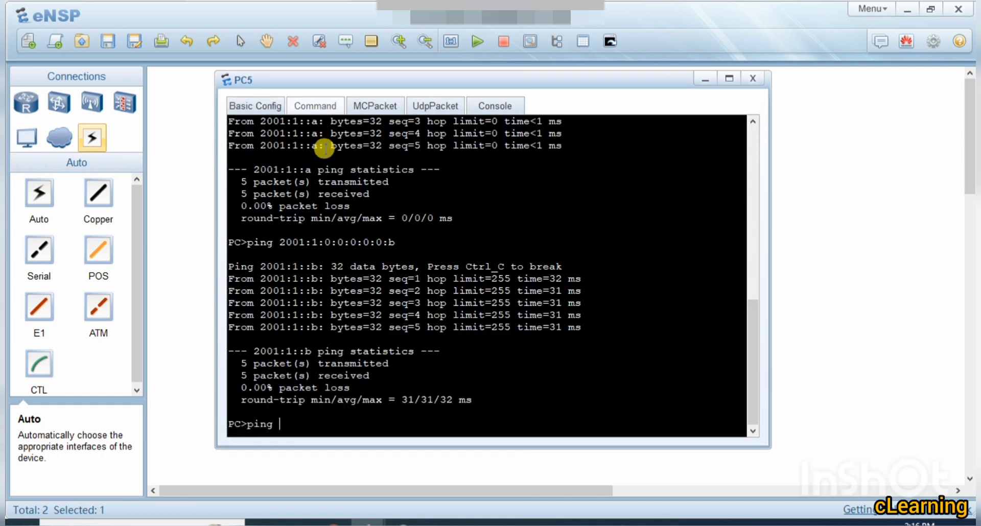
type(" 2001:1::A")
key("Return")
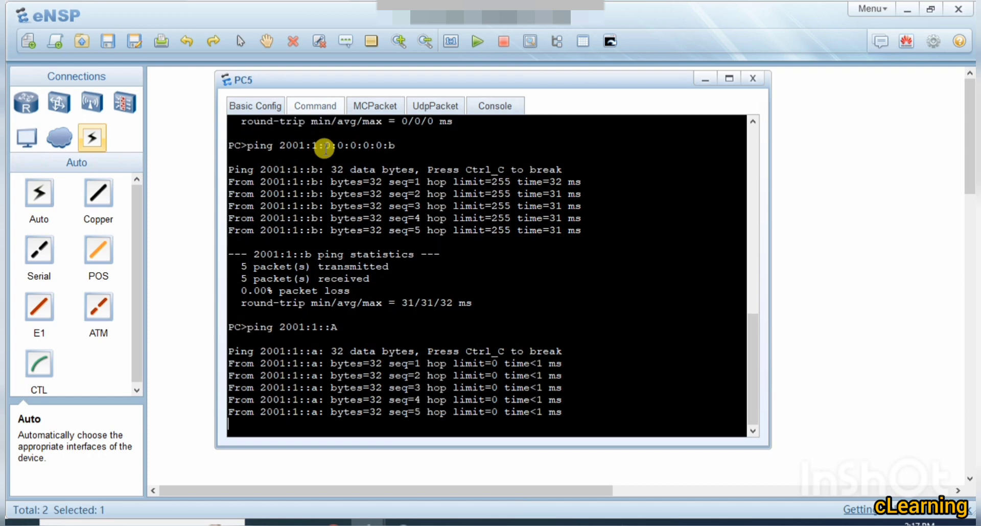
key("Up")
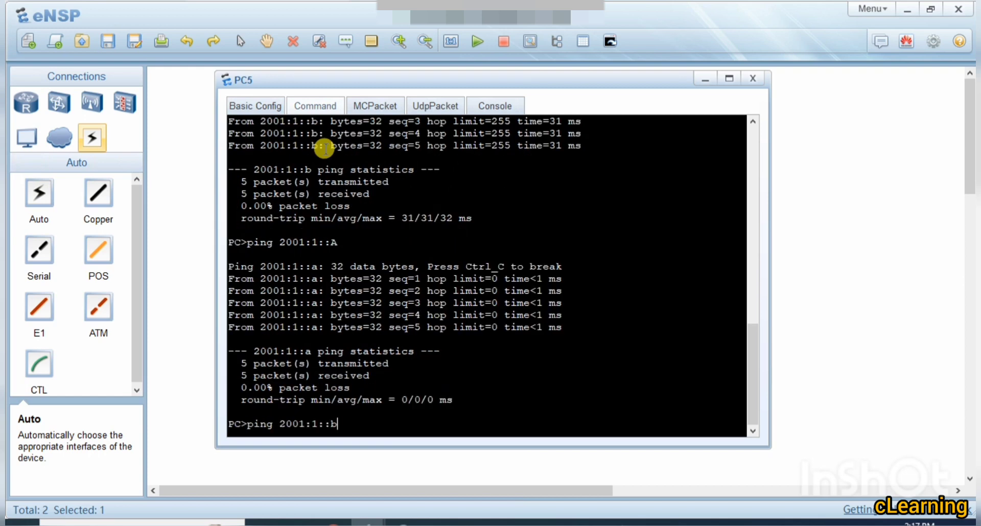
key("Return")
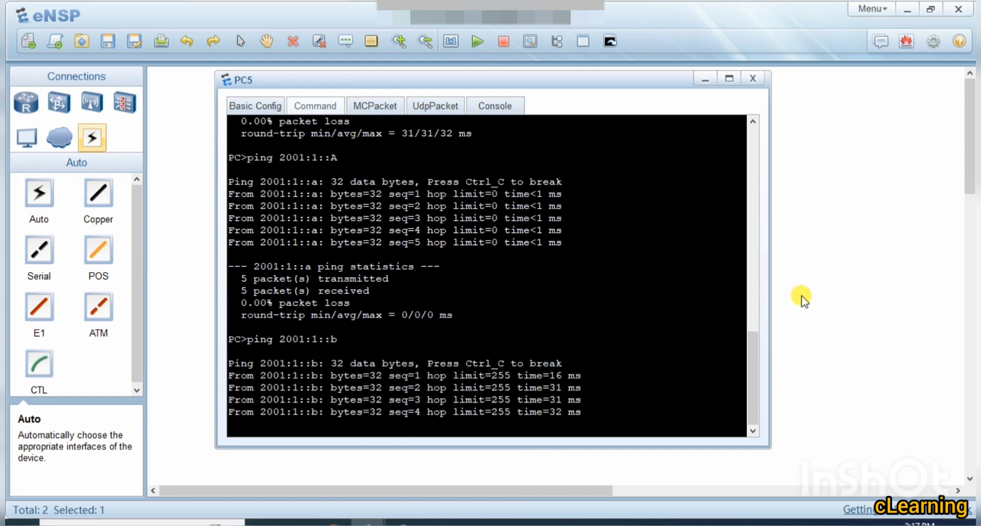
- Ping the unassigned address 2001:1::c from PC5's command line
key("Up")
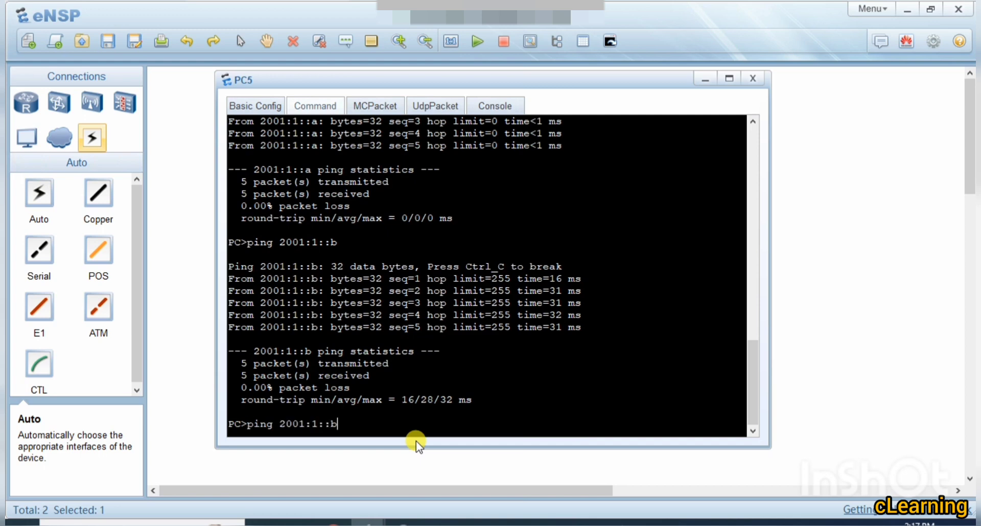
key("BackSpace")
type("c")
key("Return")
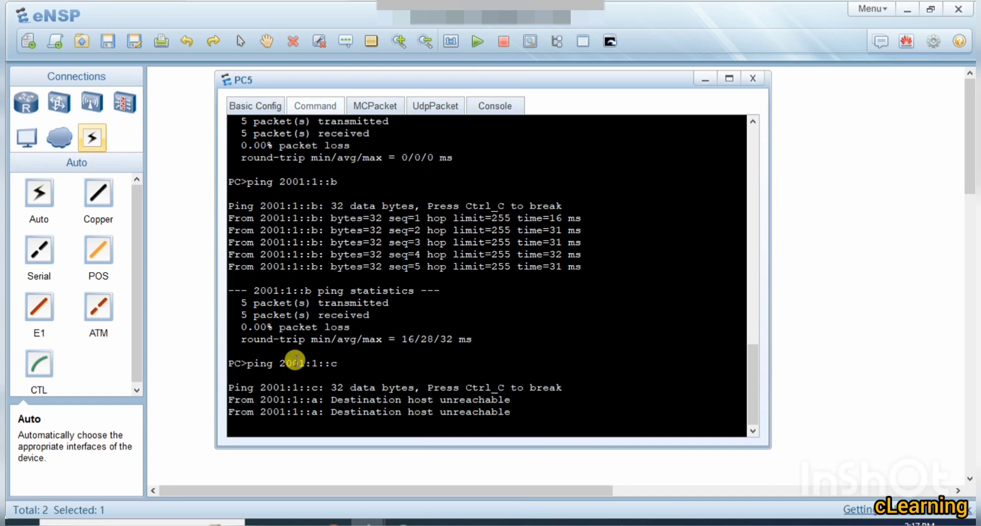
left_click_drag(335, 375, 413, 373)
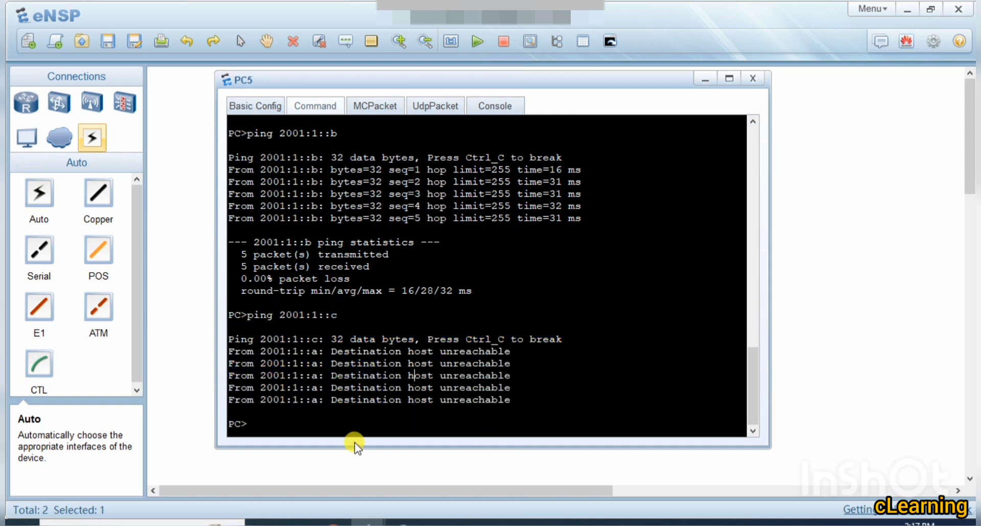
- Repeat the ping to PC6 at 2001:1::b from PC5 and leave PC5's window
key("Up")
key("Return")
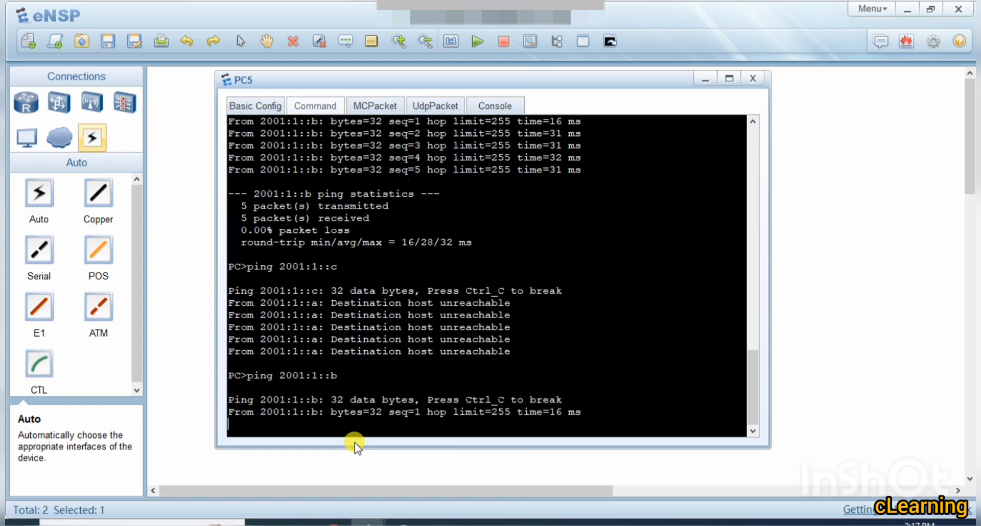
left_click(863, 307)
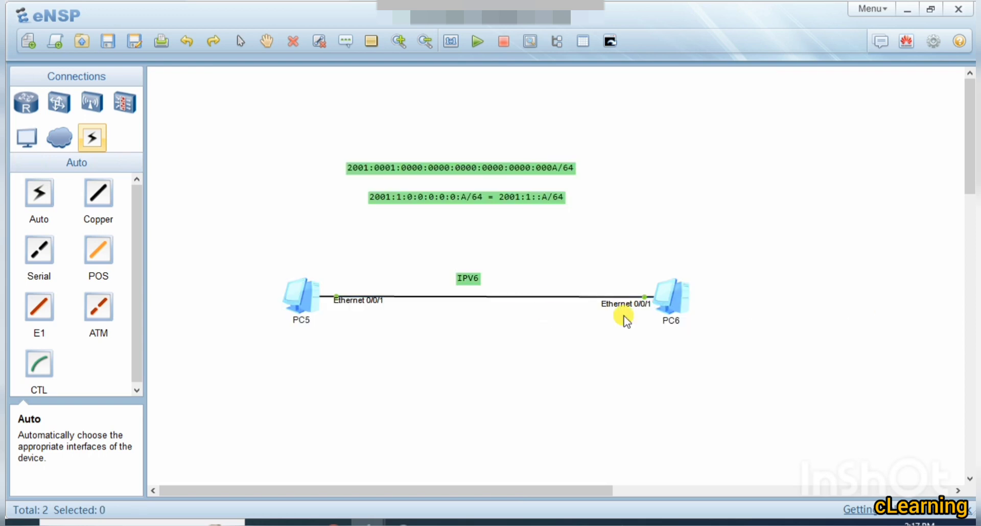
- Change PC6's IPv6 address to 2001:1::c, apply the configuration and leave PC6's window
double_click(665, 295)
left_click(295, 107)
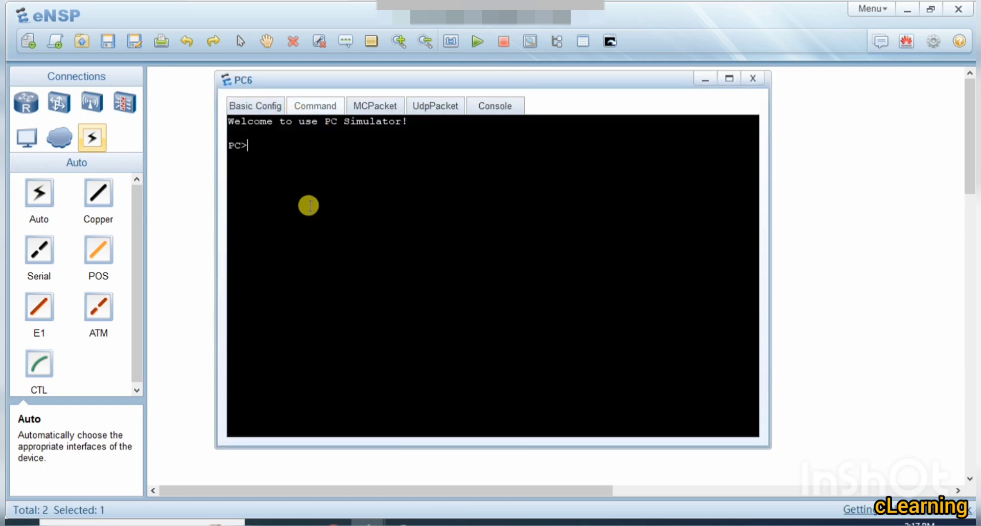
left_click(266, 104)
left_click(418, 343)
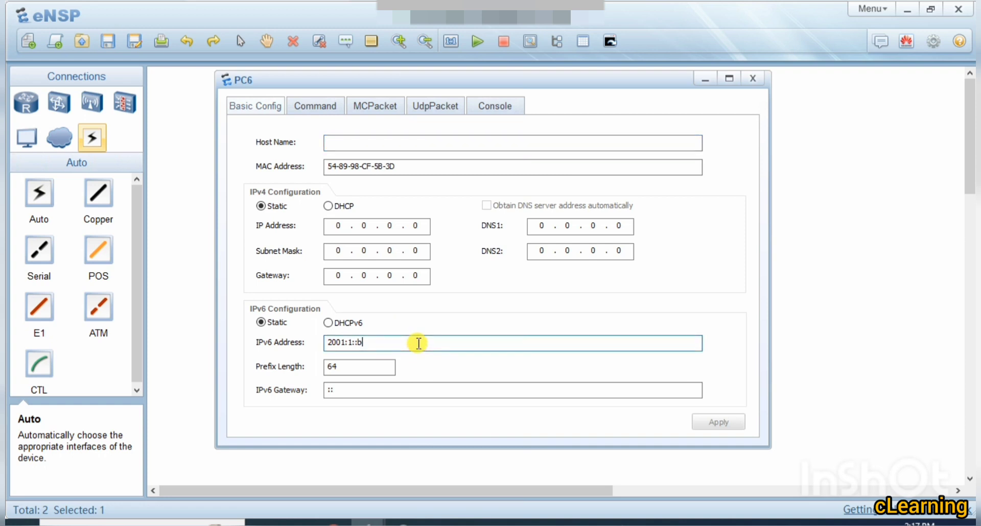
type("c")
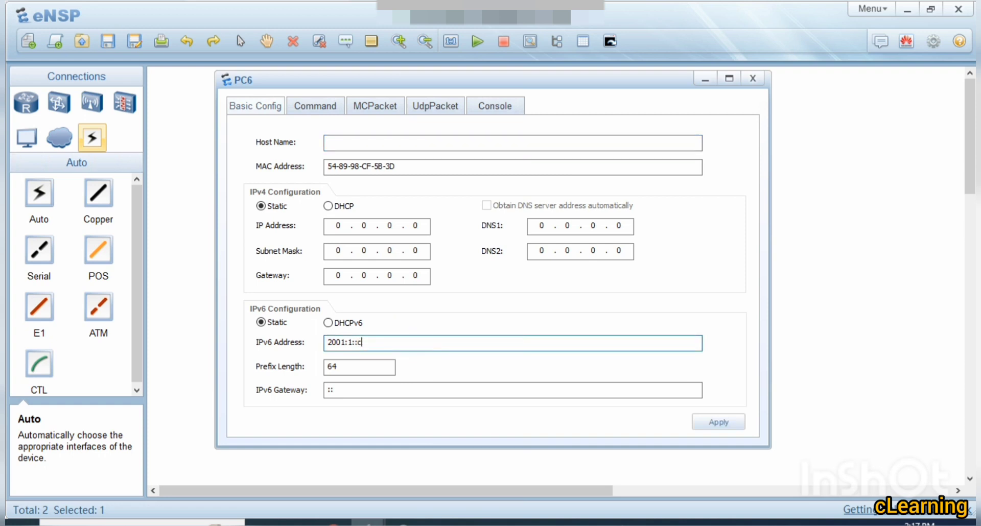
left_click(719, 422)
left_click(831, 319)
- Ping PC6 at its new address 2001:1::c from PC5's command line
double_click(289, 295)
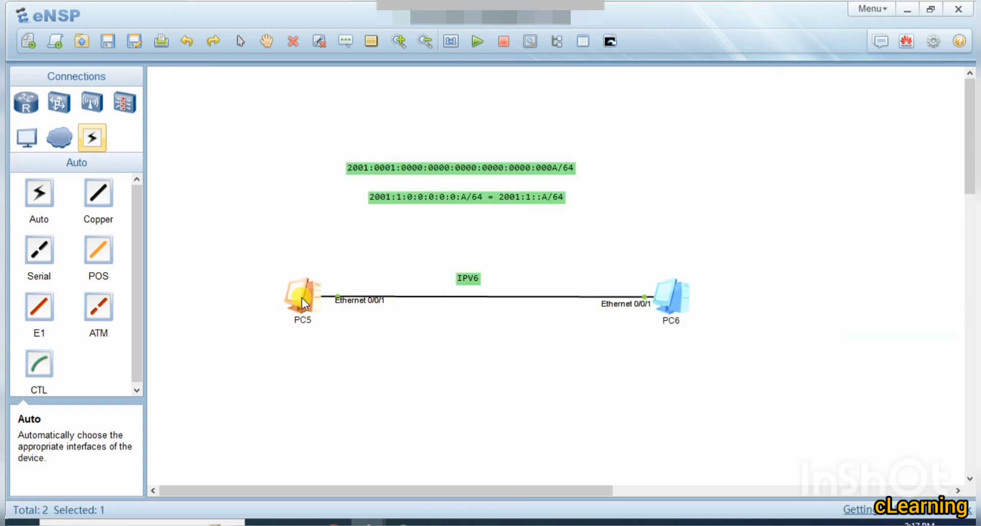
key("Up")
key("Up")
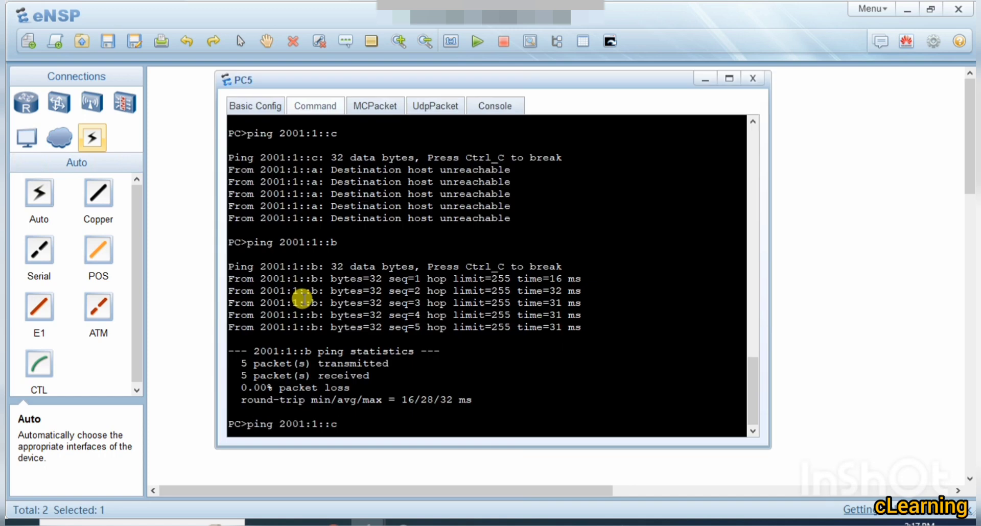
key("Return")
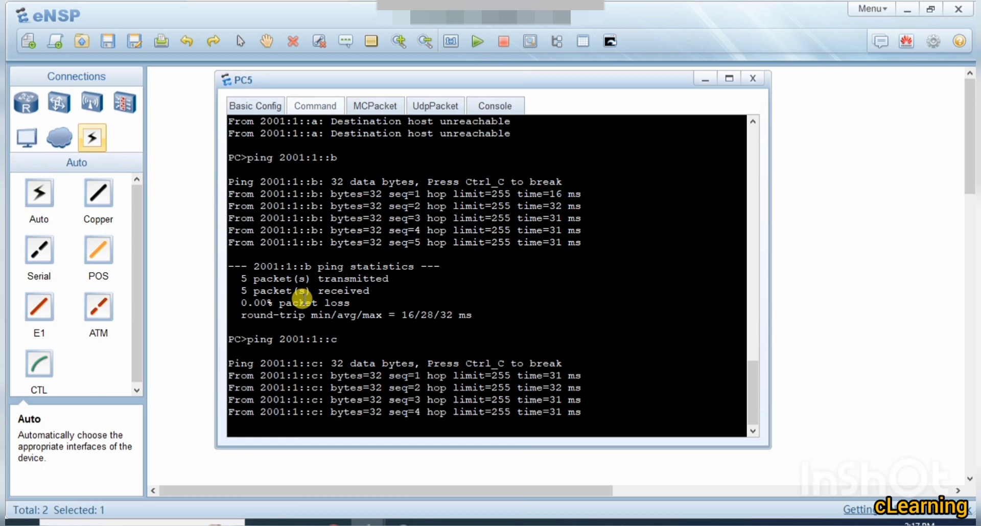
- Ping PC6's former address 2001:1::b from PC5's command line and close PC5's window
key("Up")
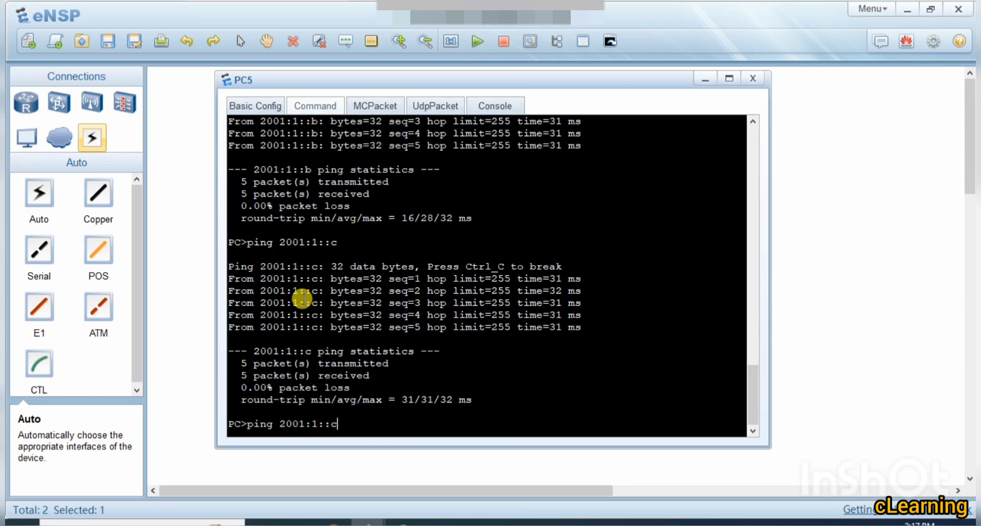
key("Return")
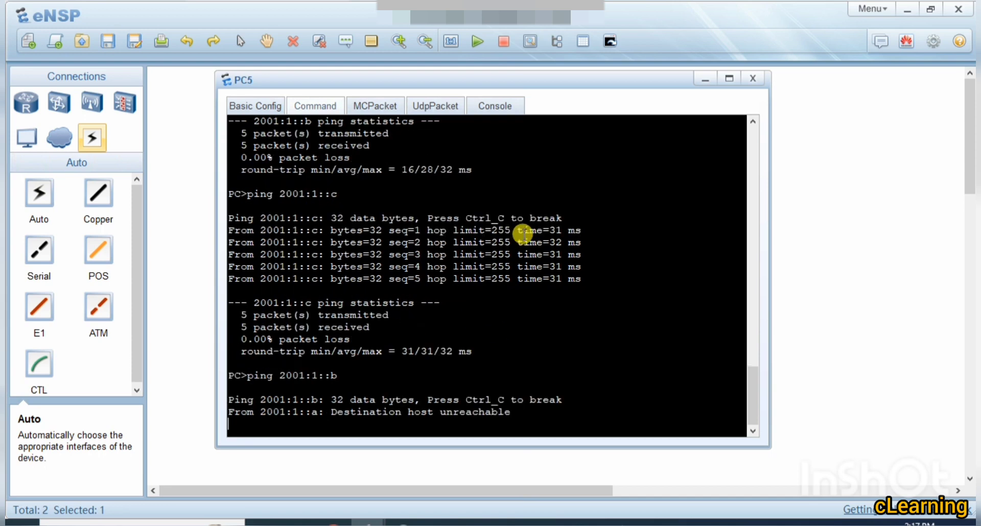
left_click(752, 78)
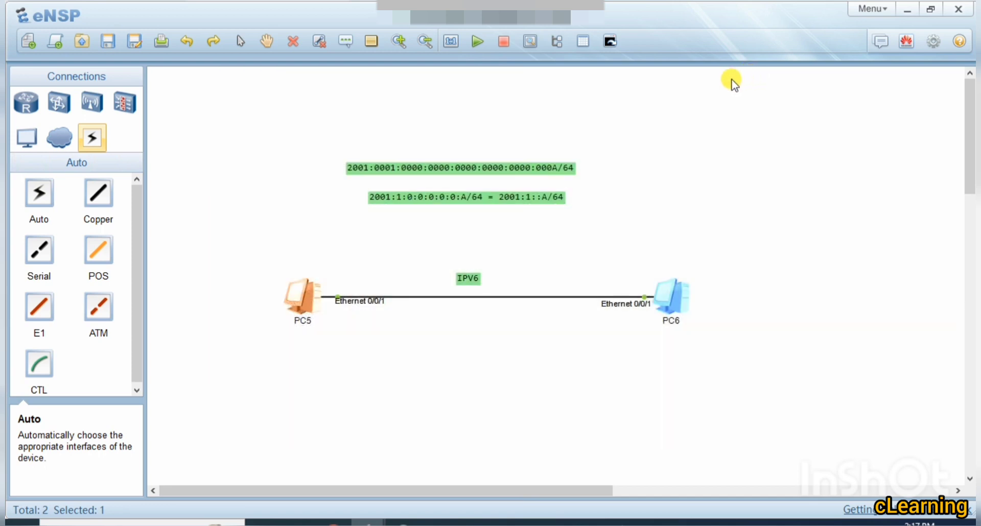